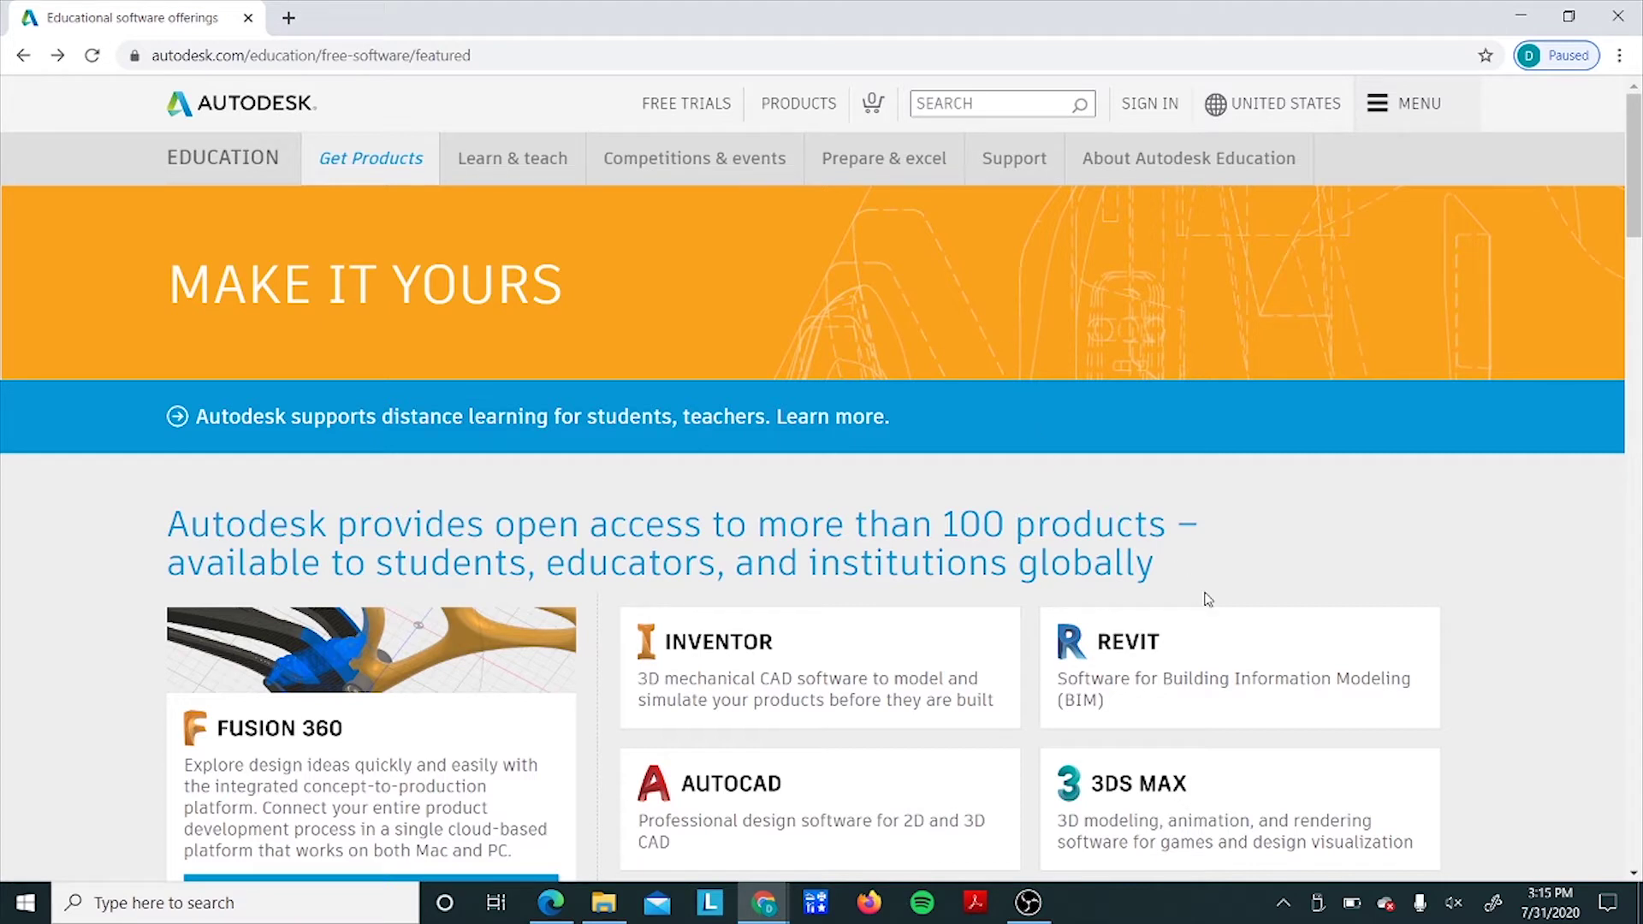
Go to the Revit education page and follow its link to the Revit system requirements article.
left_click(1272, 647)
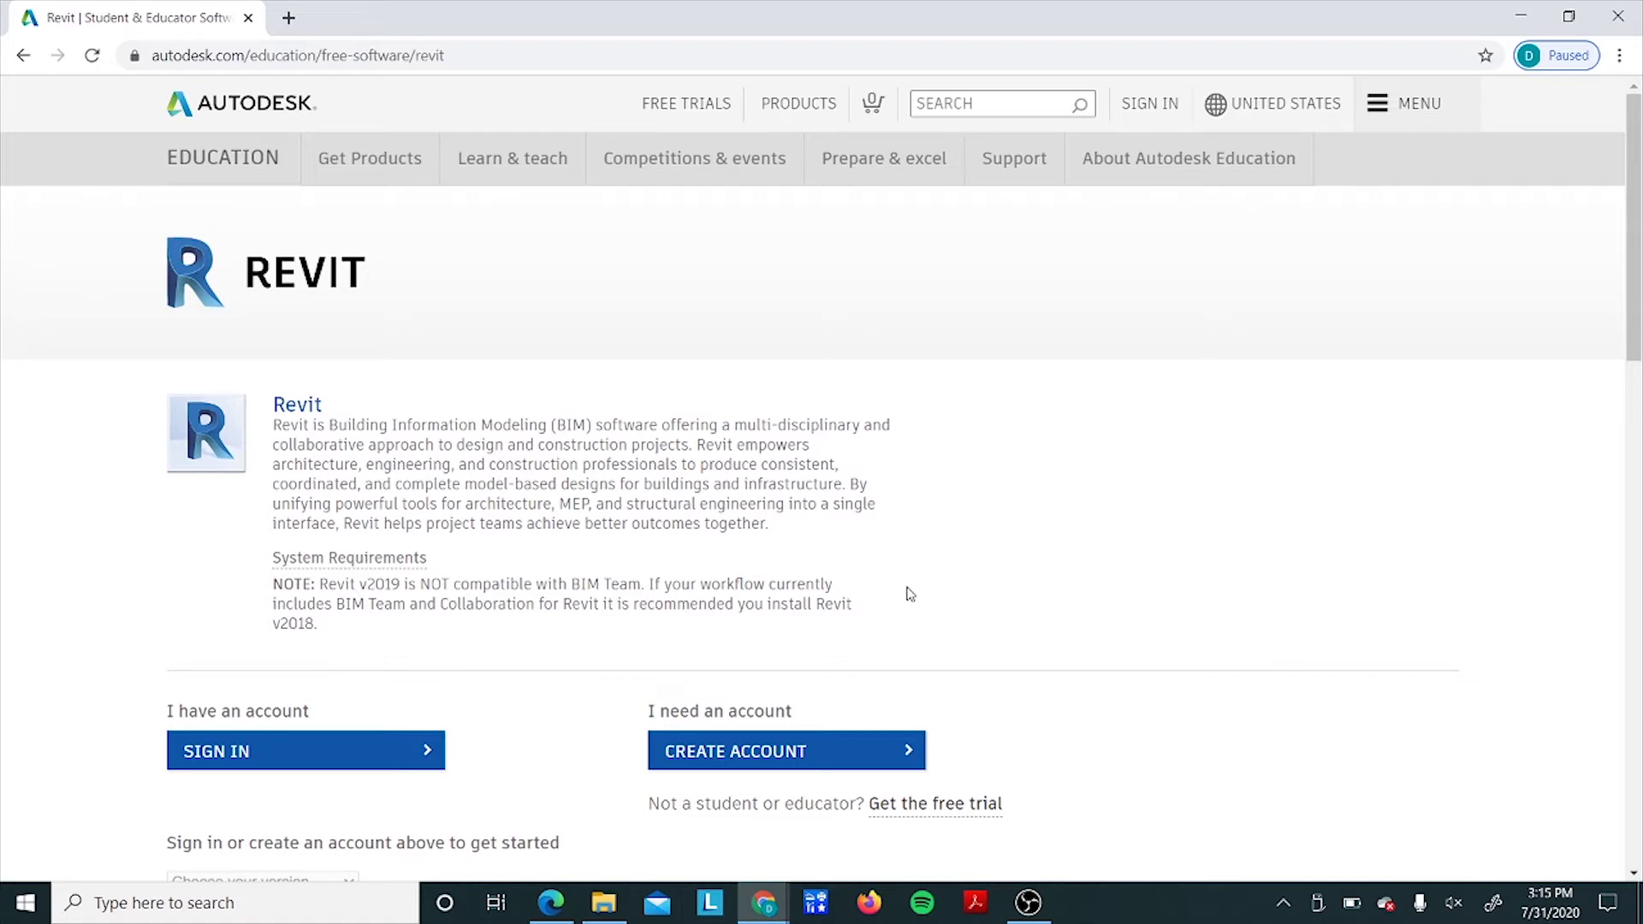
left_click(410, 564)
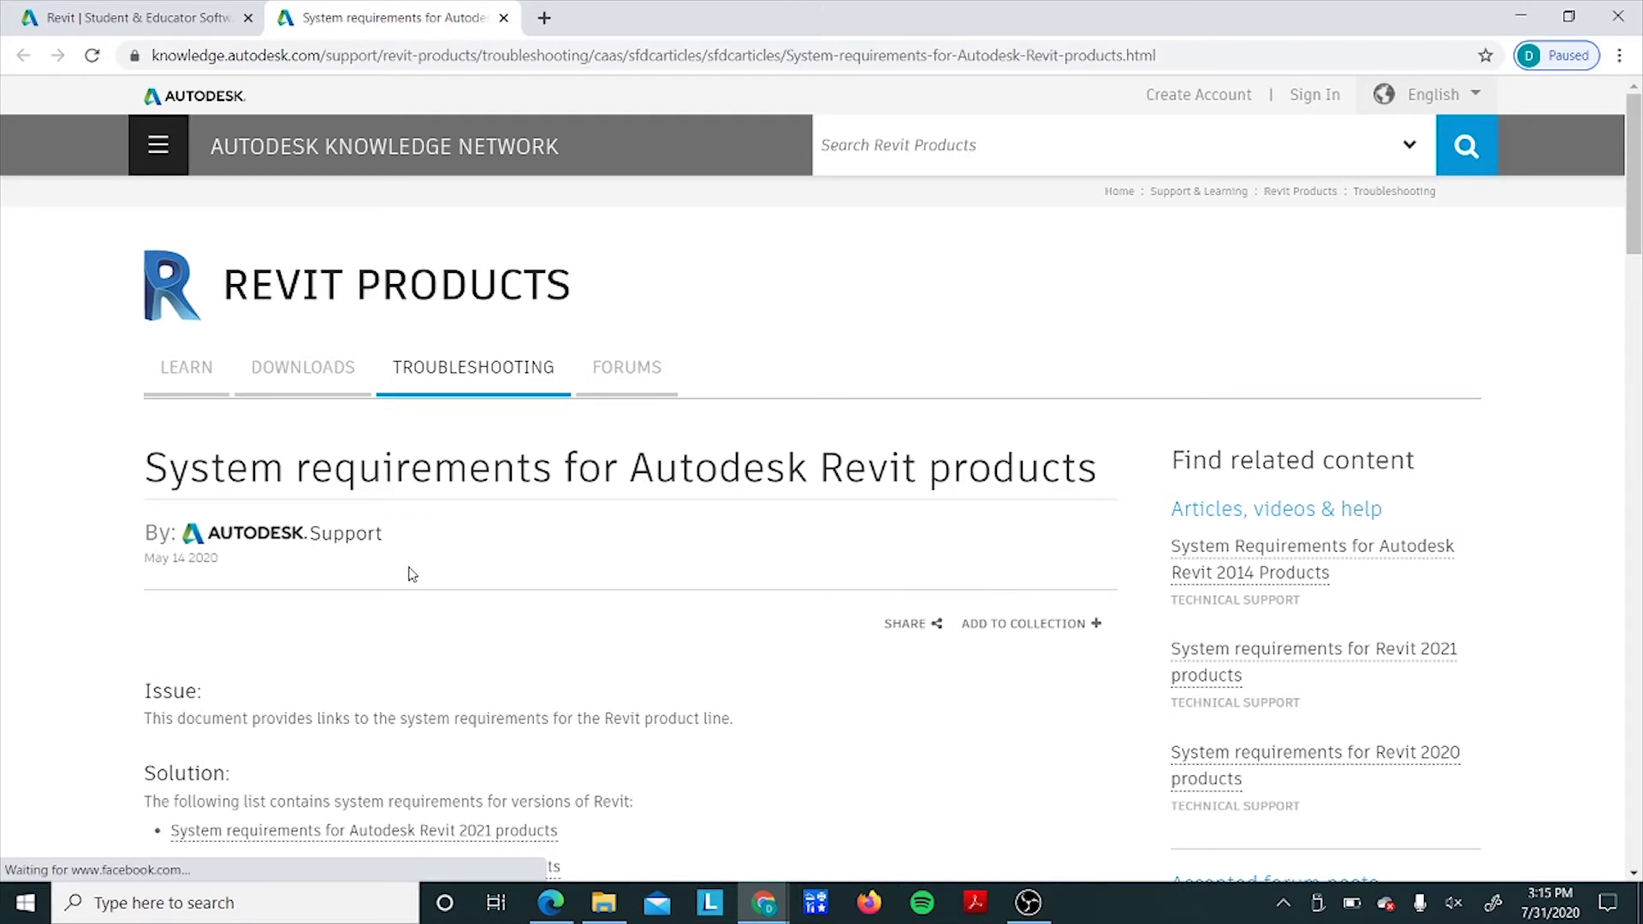
scroll(409, 574, "down", 2)
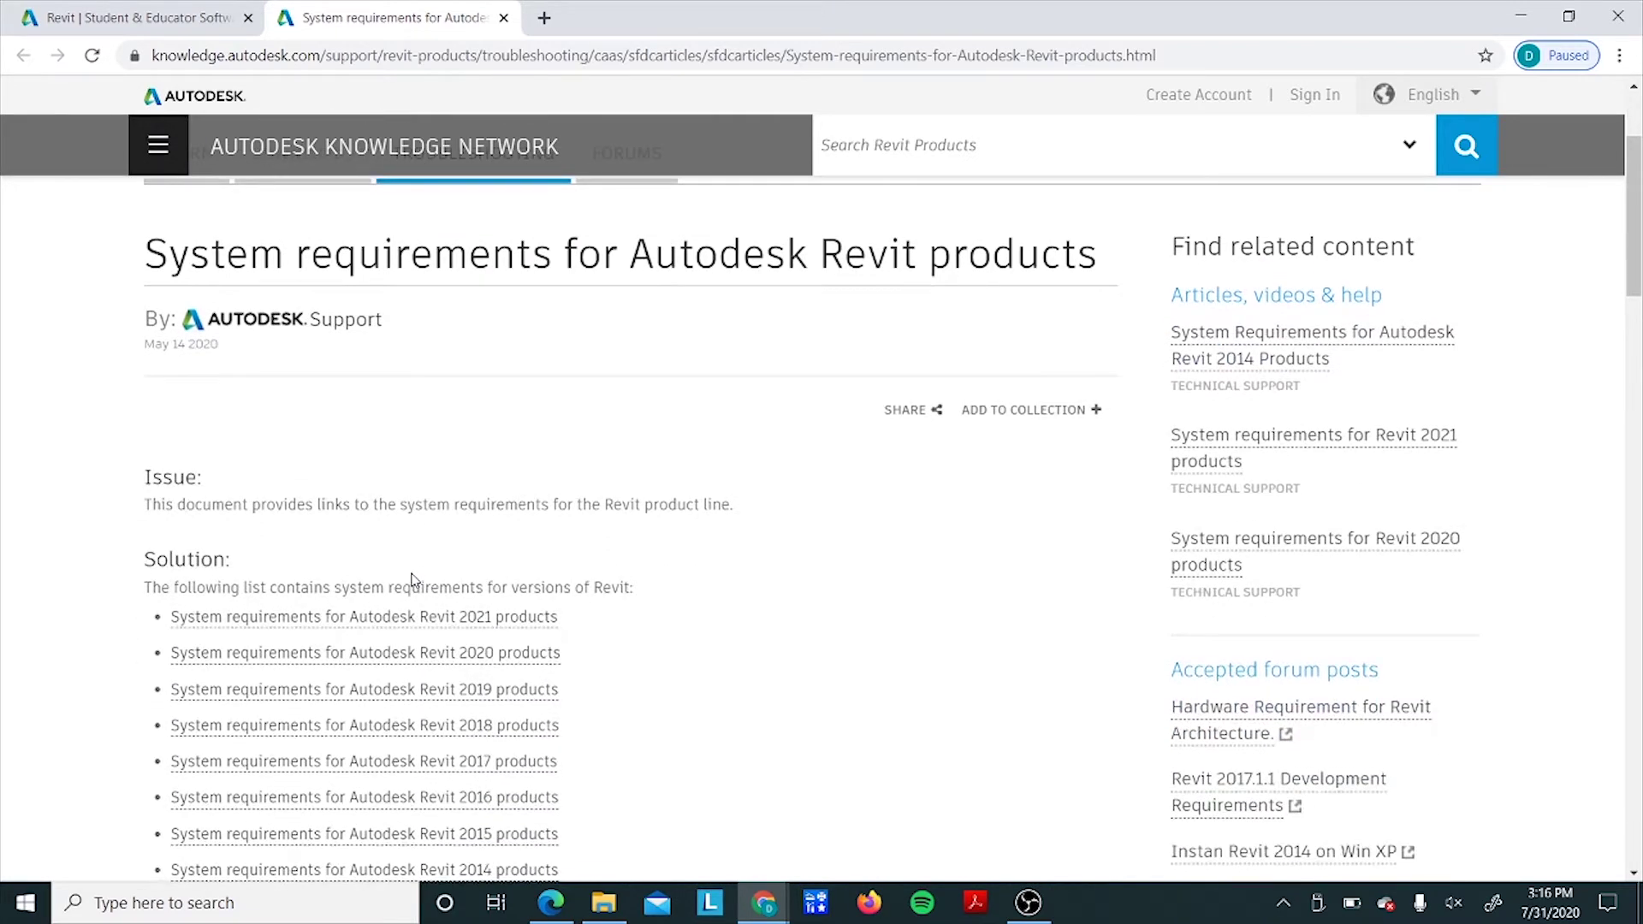
Review the Revit 2021 minimum configuration table, then head to Windows' app list to check this PC.
left_click(469, 628)
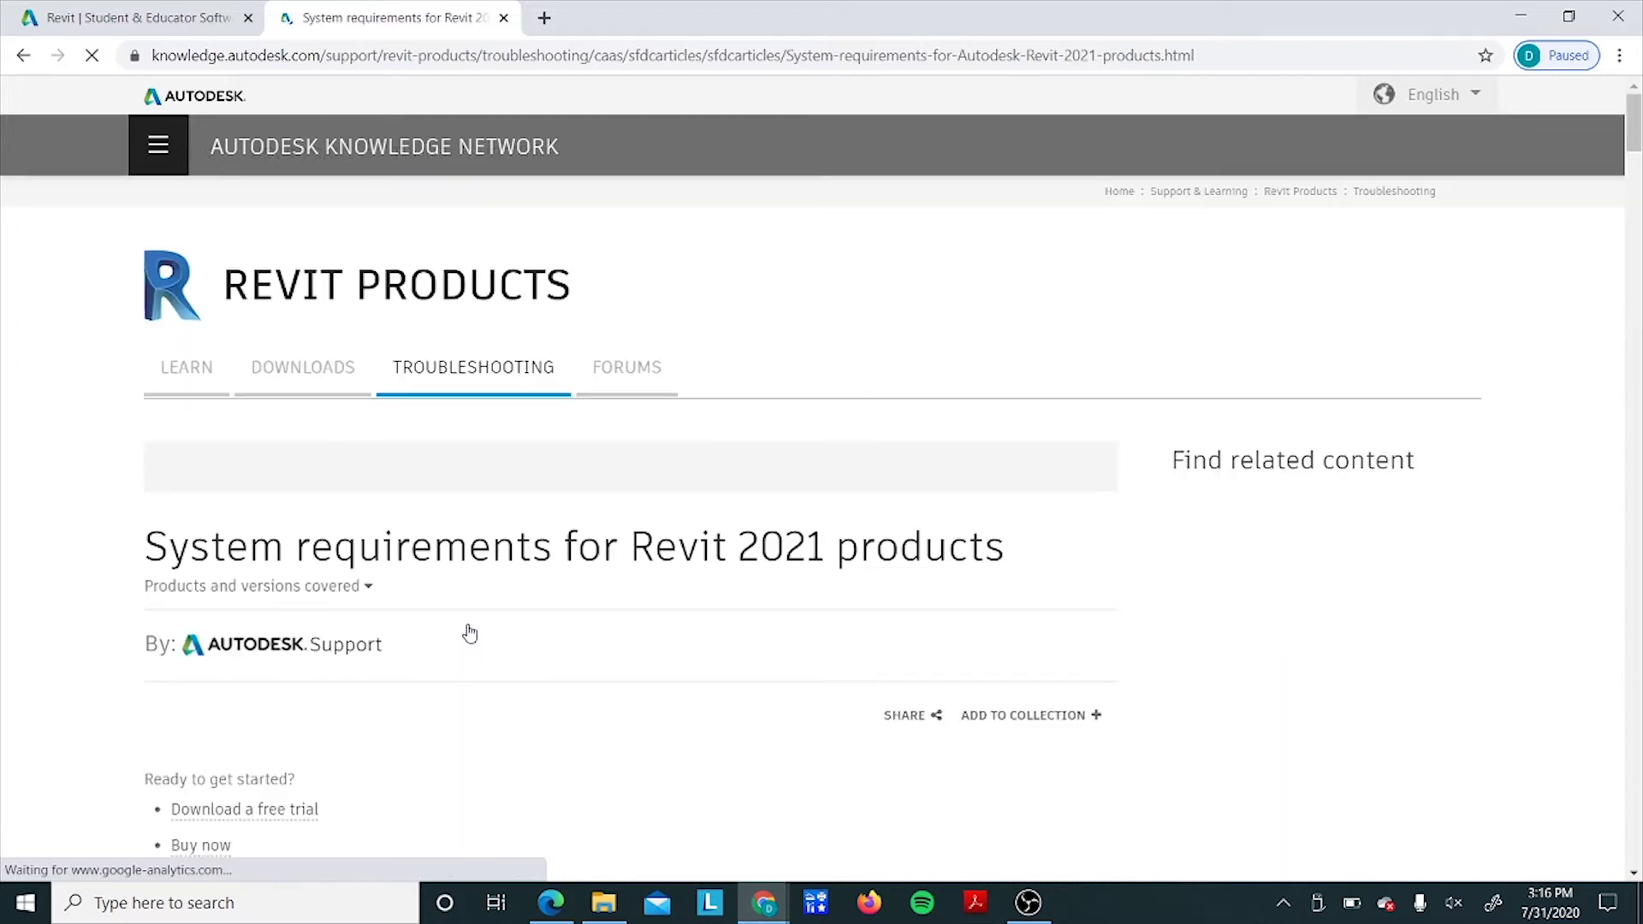
scroll(470, 633, "down", 1)
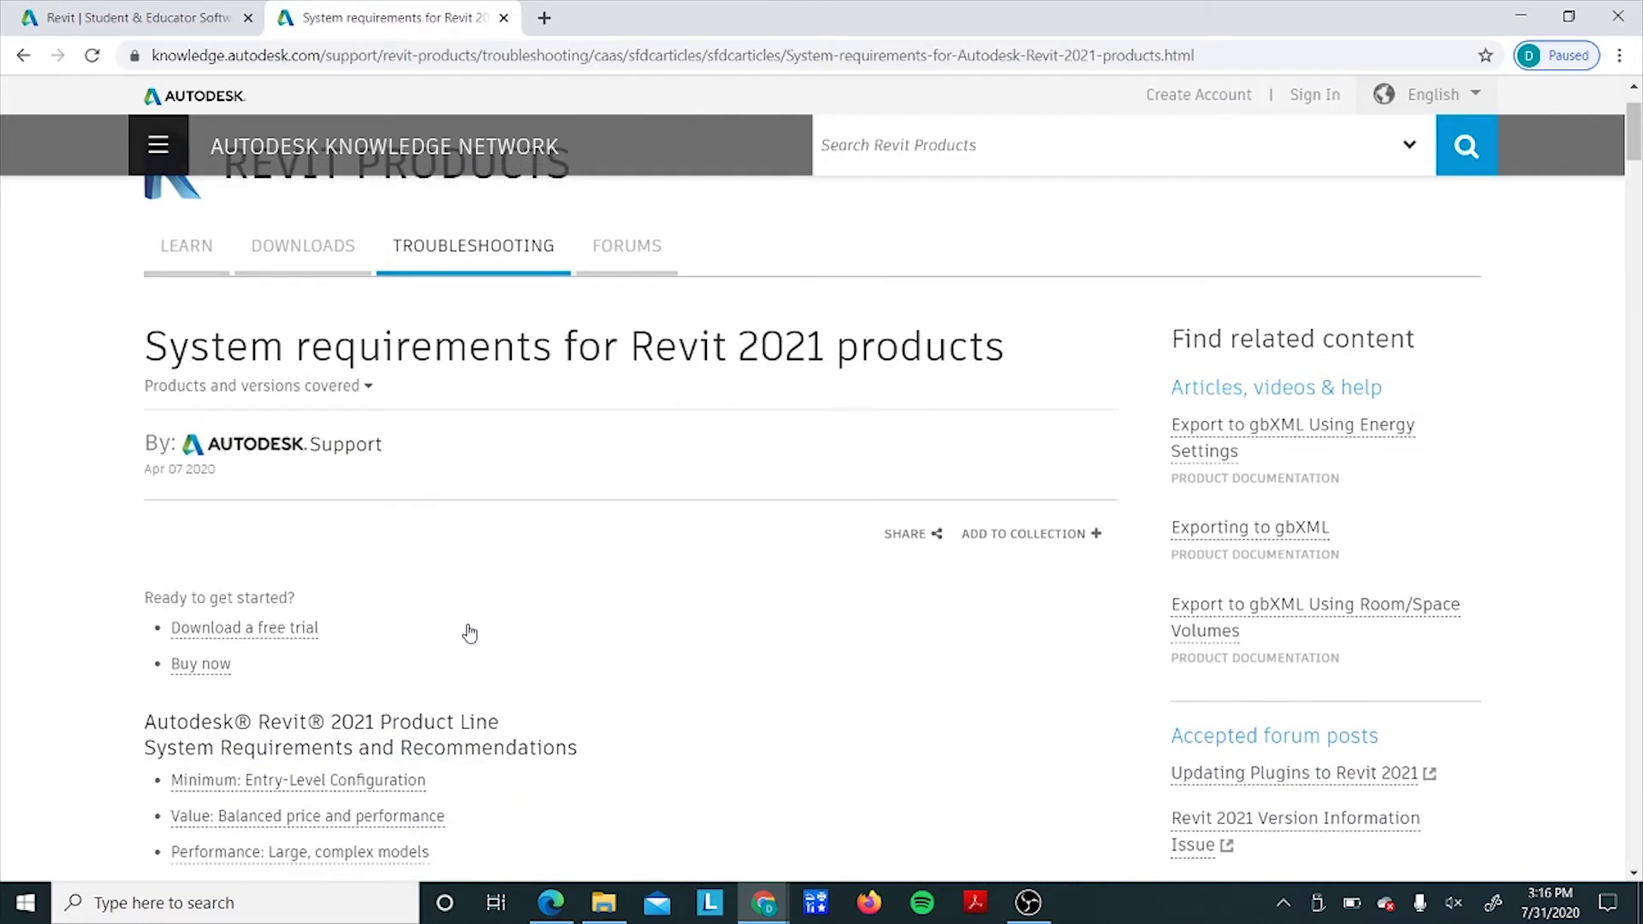
scroll(471, 633, "down", 2)
scroll(470, 633, "down", 1)
scroll(471, 633, "down", 1)
scroll(471, 633, "down", 1)
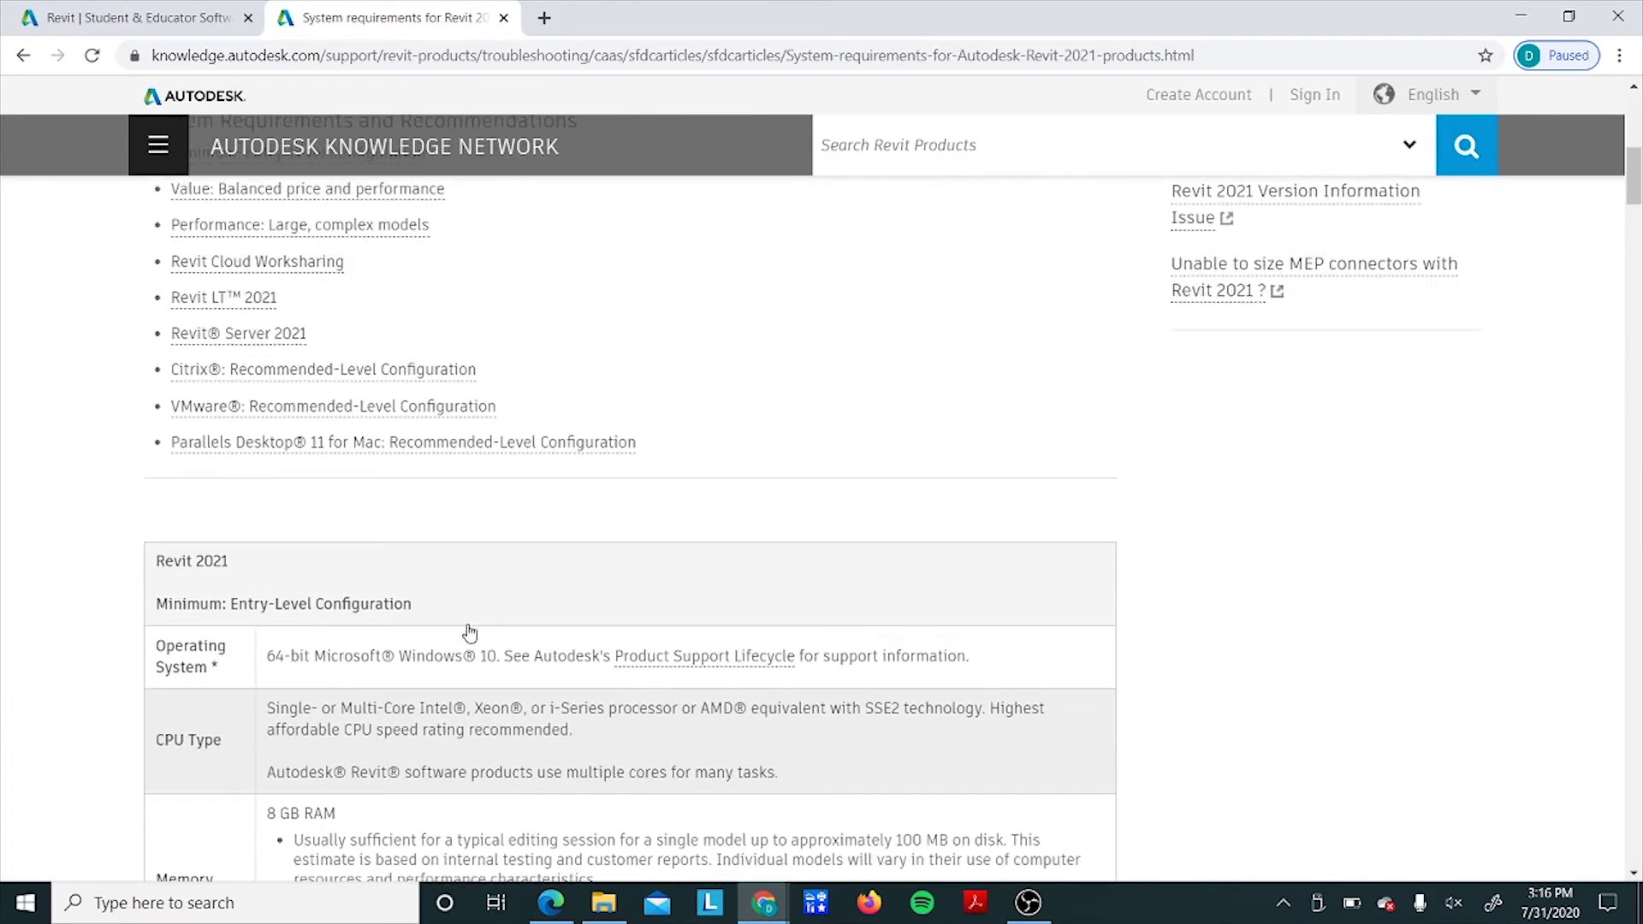
scroll(469, 632, "down", 2)
scroll(469, 633, "down", 1)
scroll(470, 634, "down", 1)
scroll(470, 633, "down", 1)
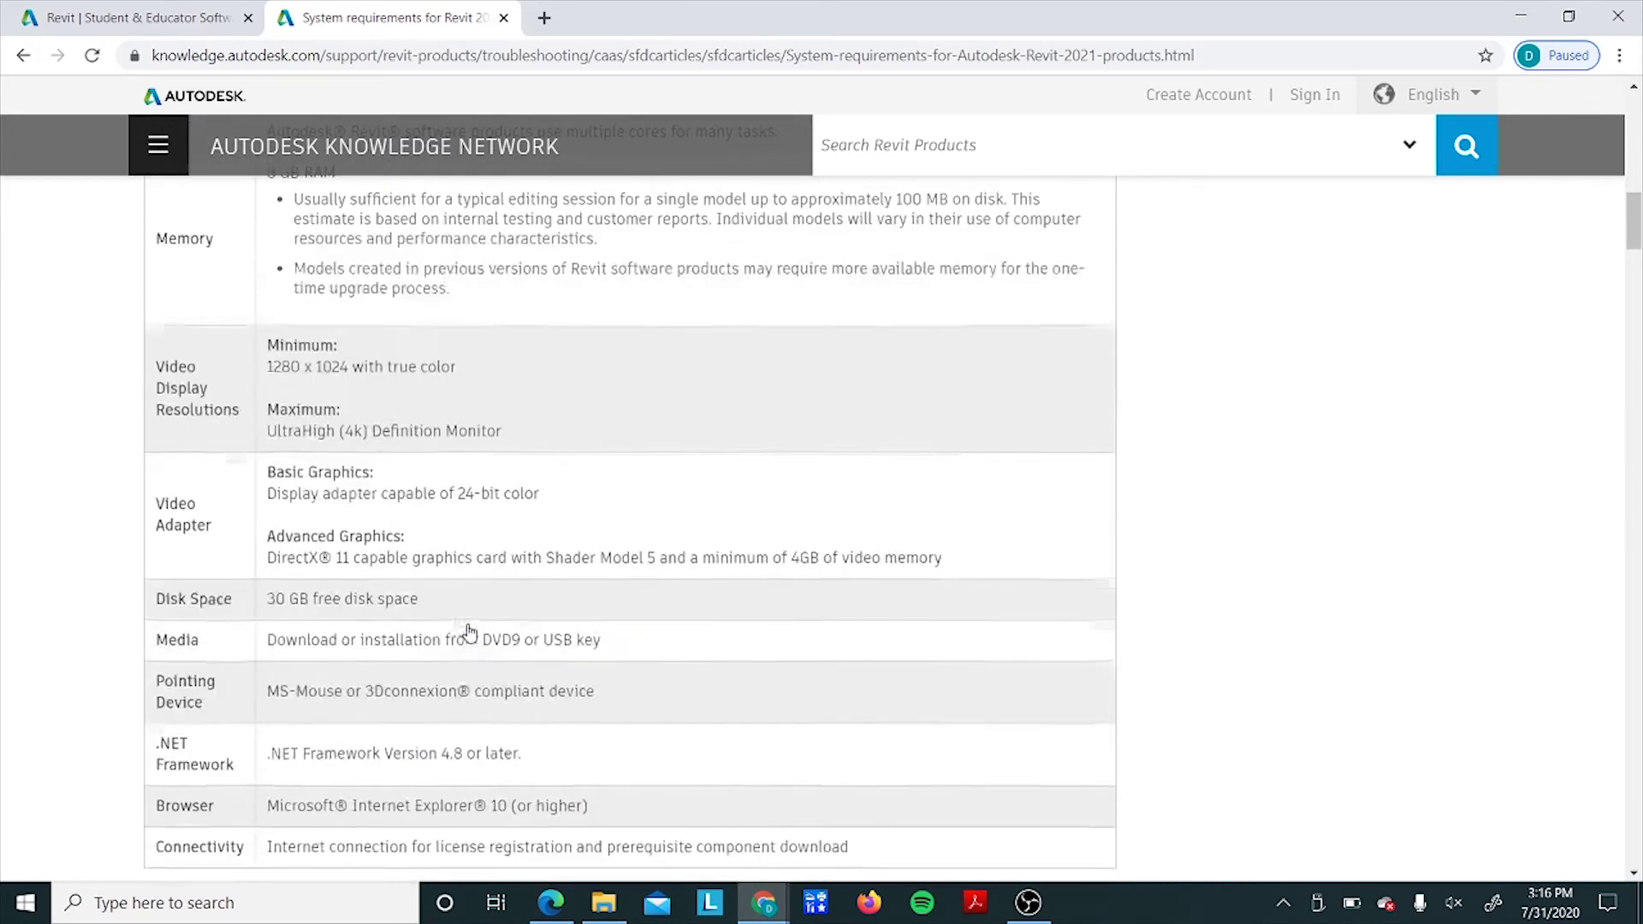
scroll(470, 633, "down", 1)
scroll(470, 633, "up", 1)
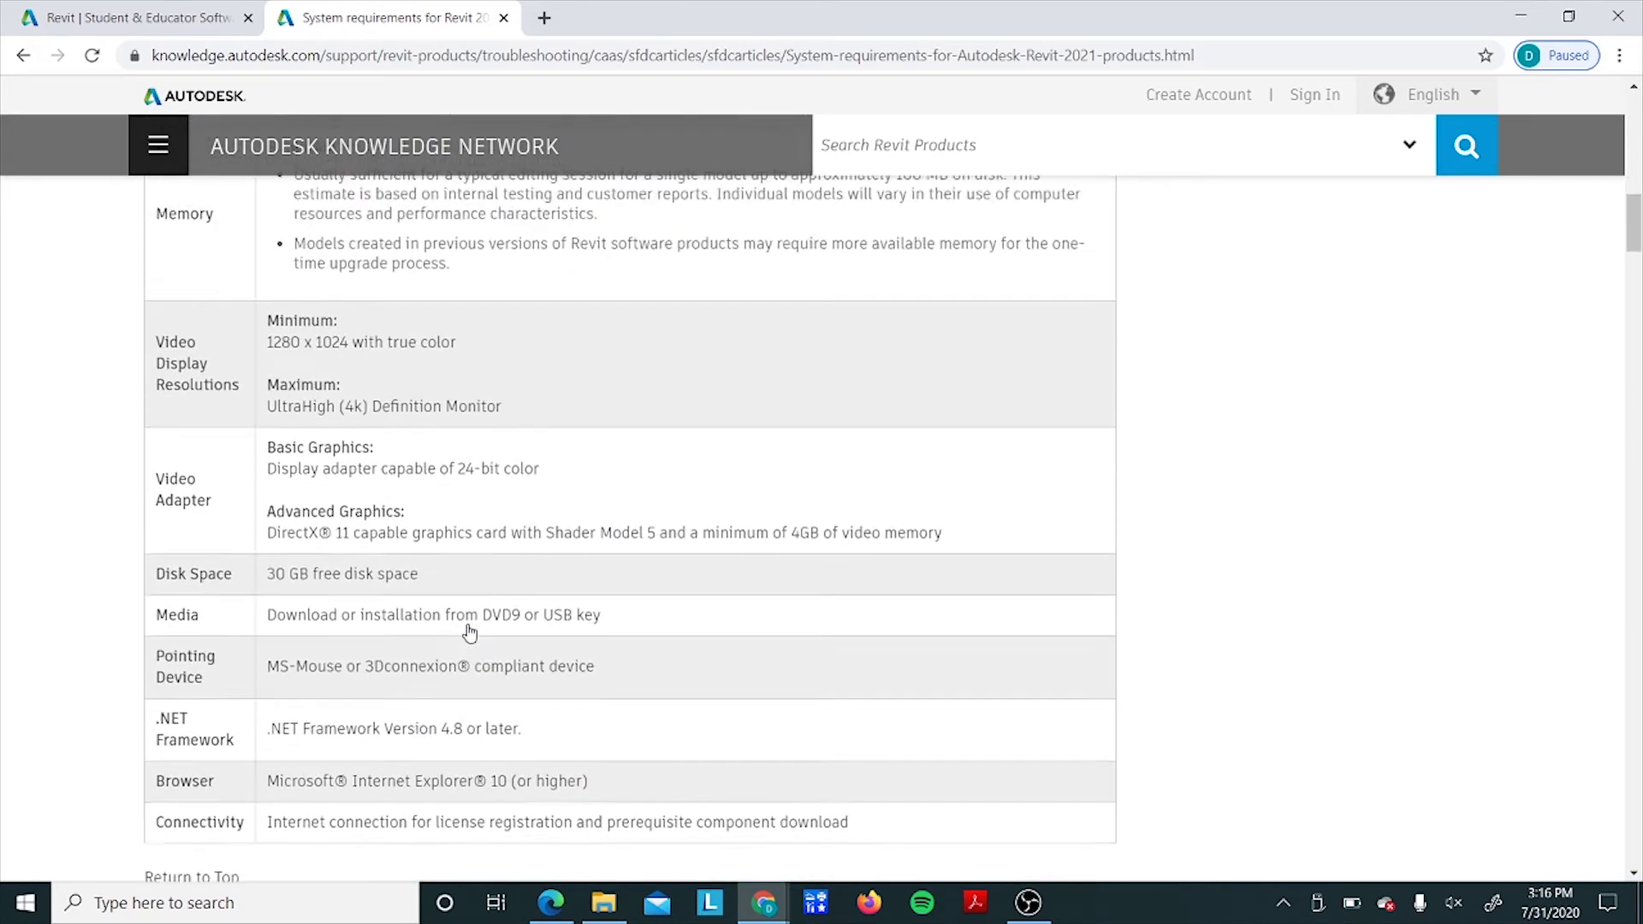
scroll(470, 633, "up", 1)
scroll(470, 633, "up", 1)
scroll(471, 633, "up", 1)
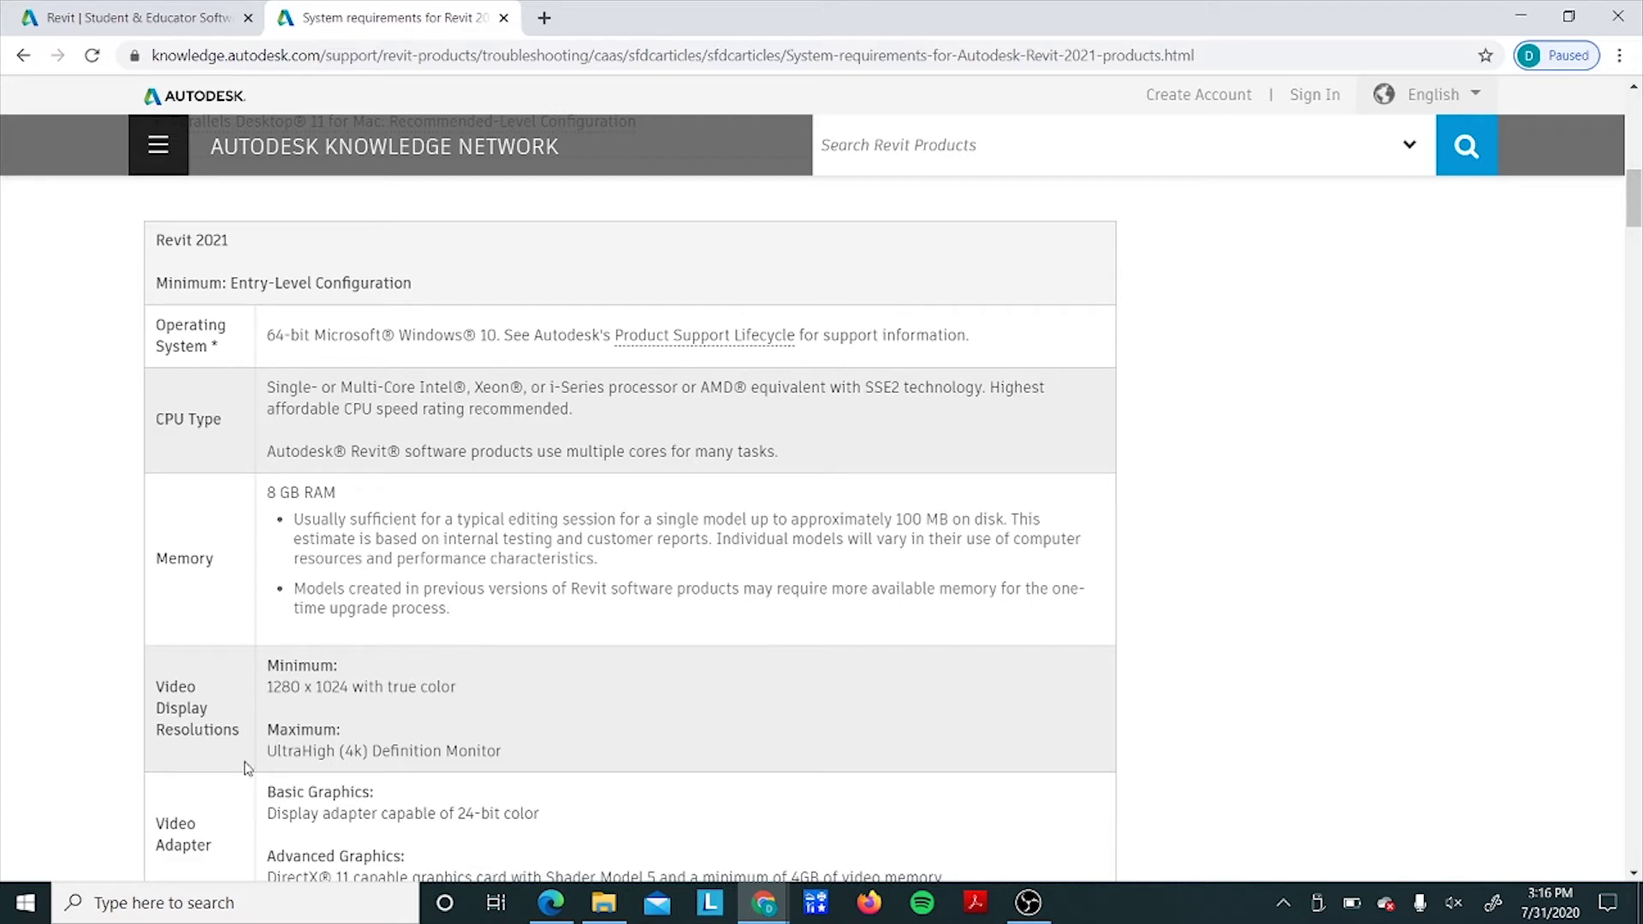
left_click(25, 907)
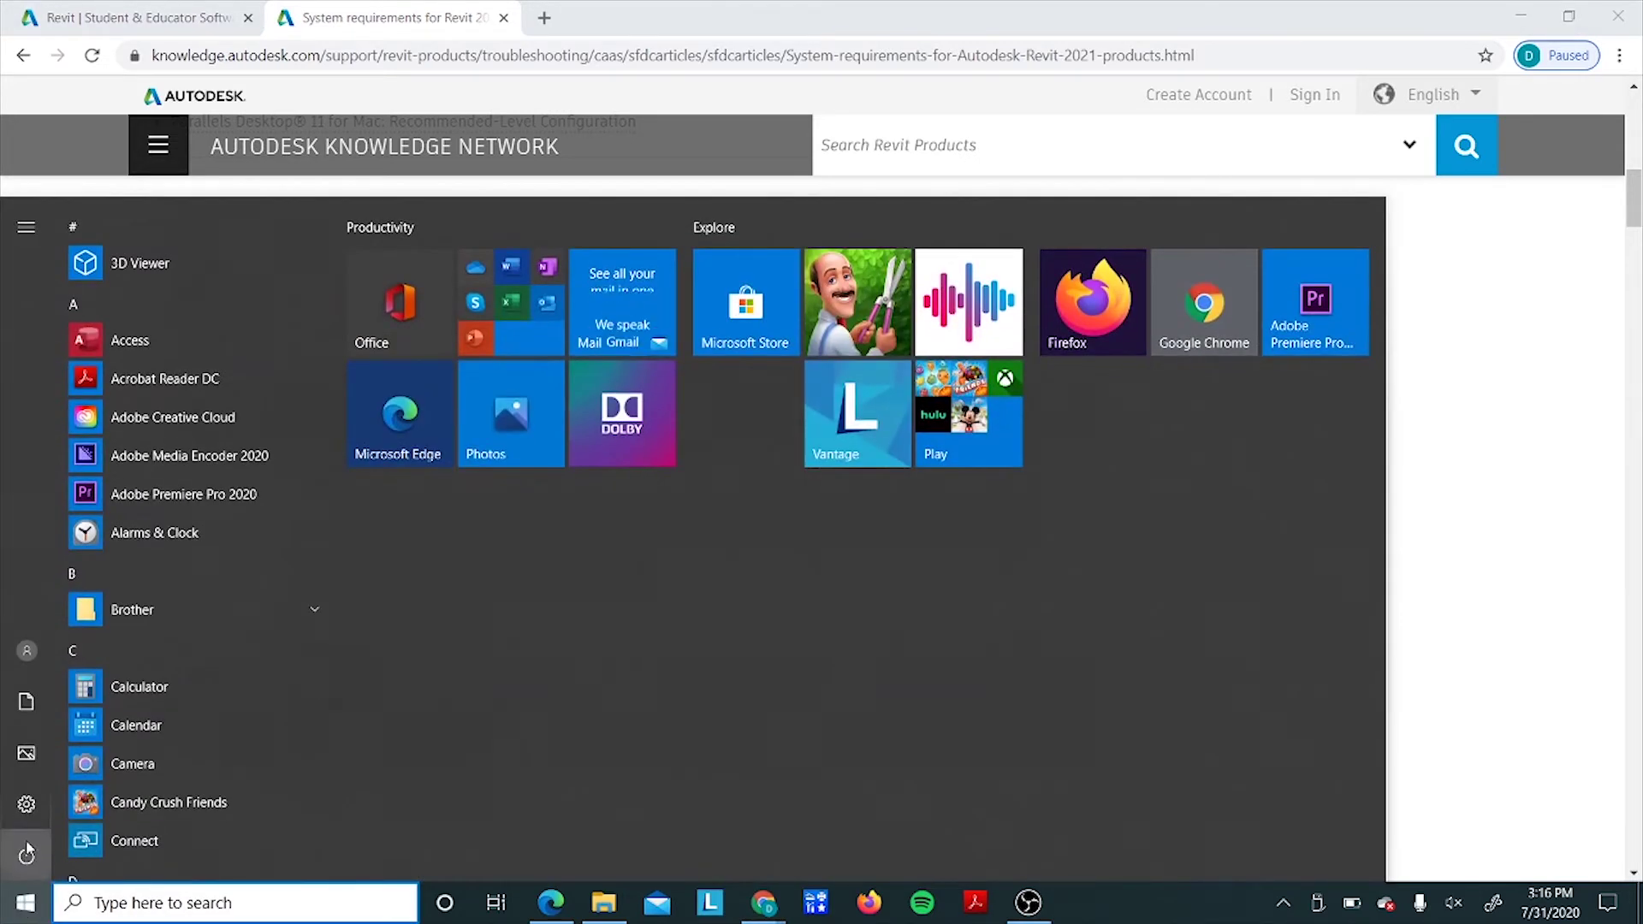
Check this PC's device specifications under System > About, then view C: drive storage usage.
left_click(31, 809)
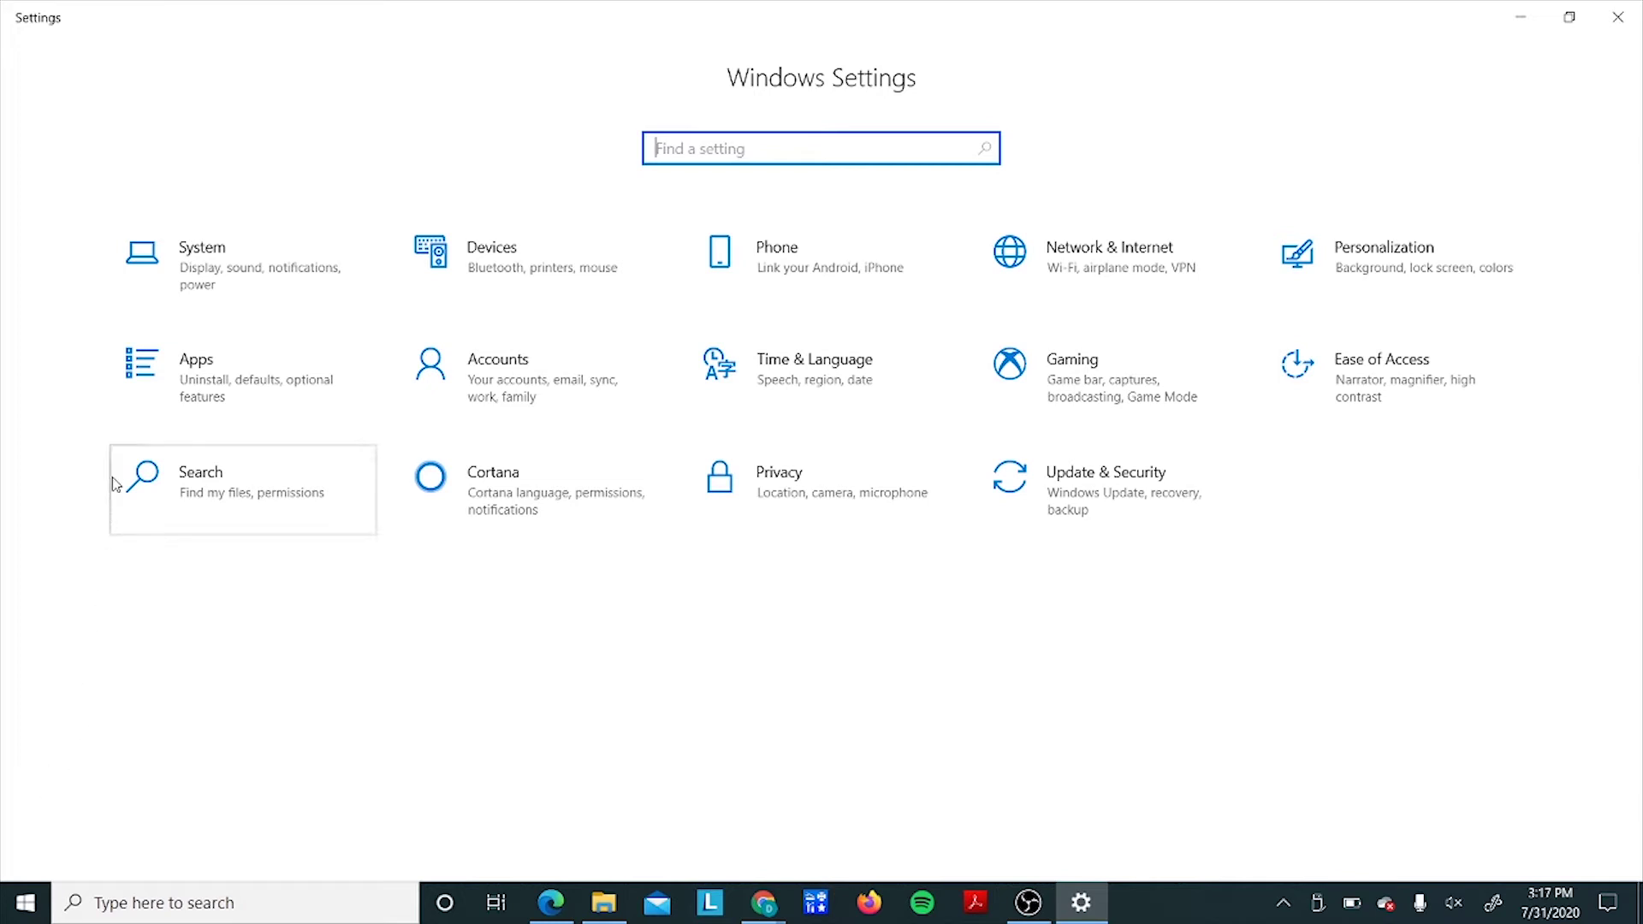
left_click(230, 297)
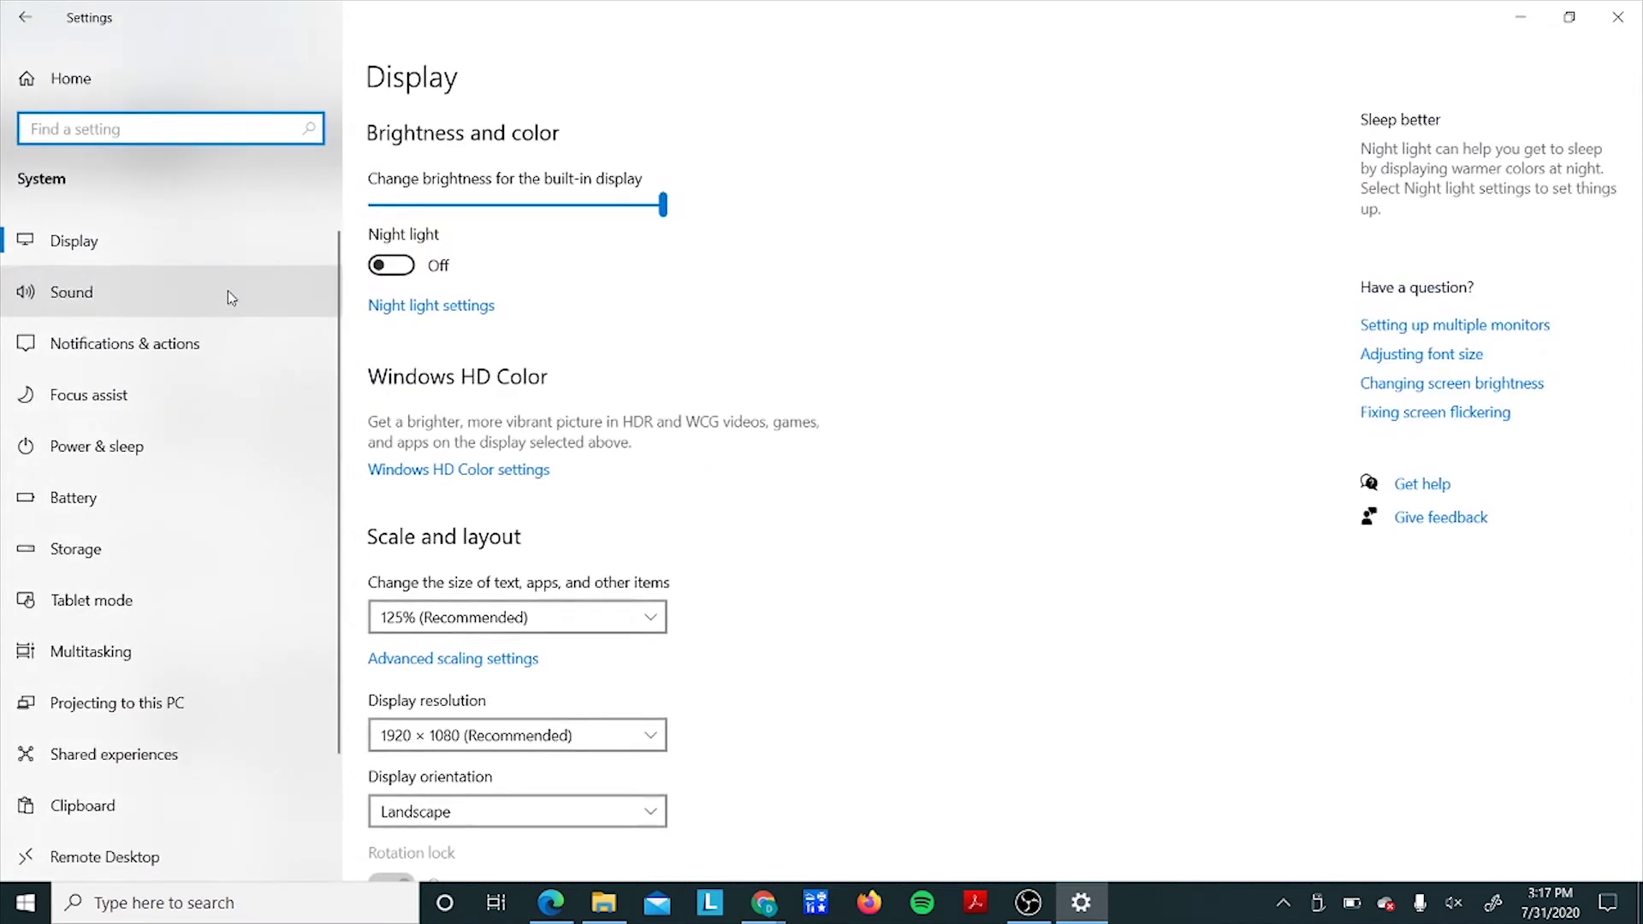
scroll(230, 297, "down", 2)
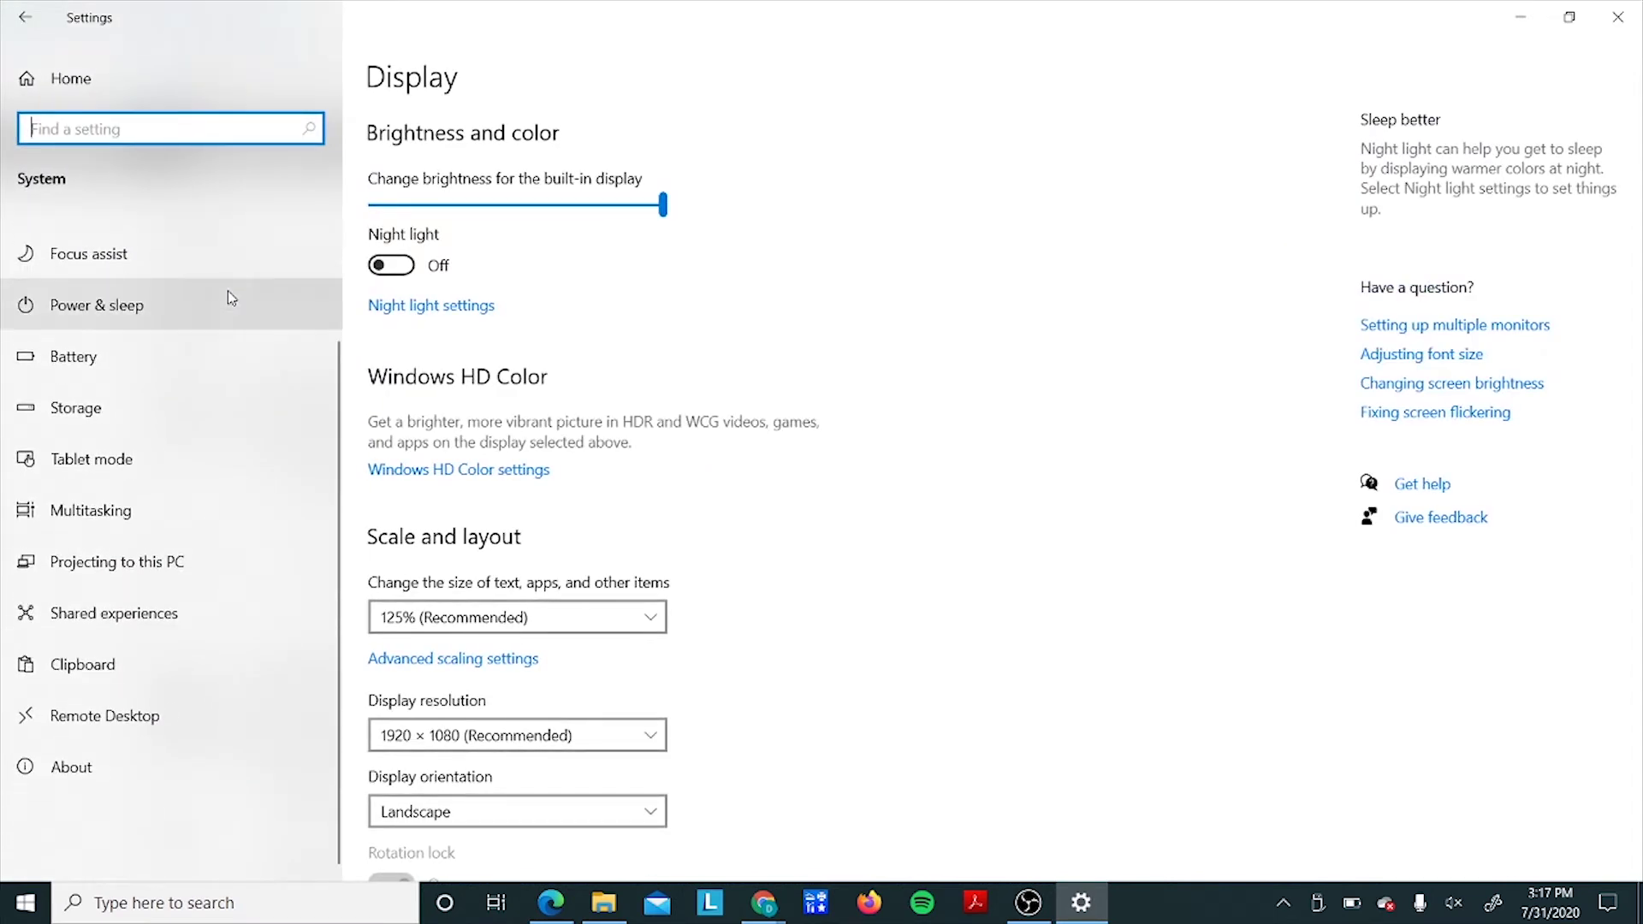
left_click(199, 768)
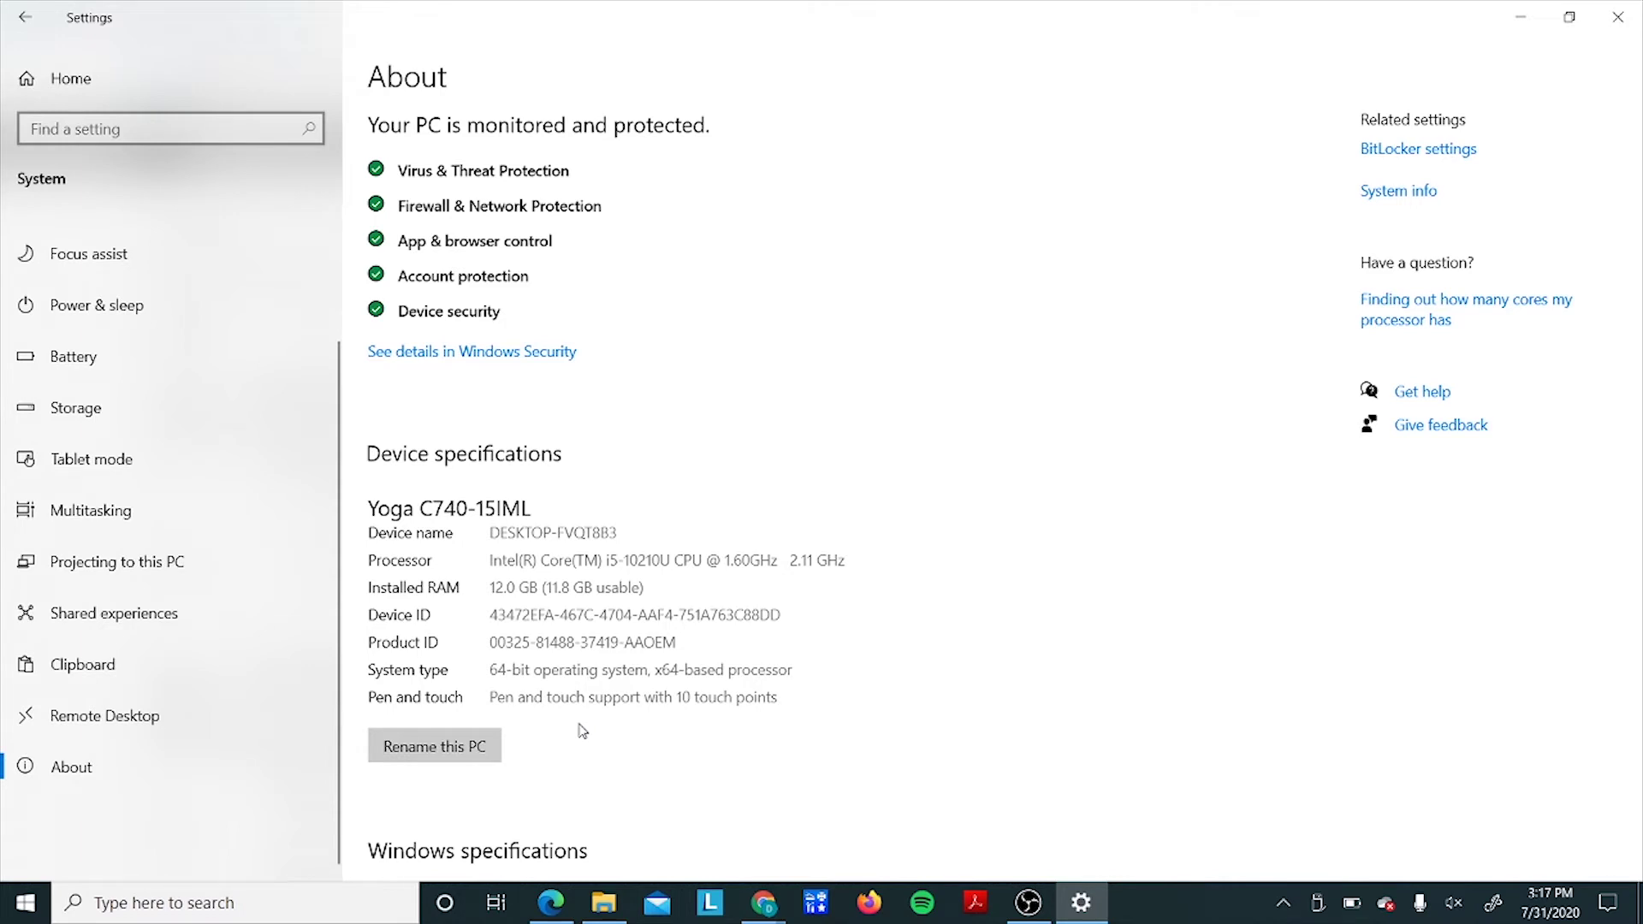
left_click(260, 409)
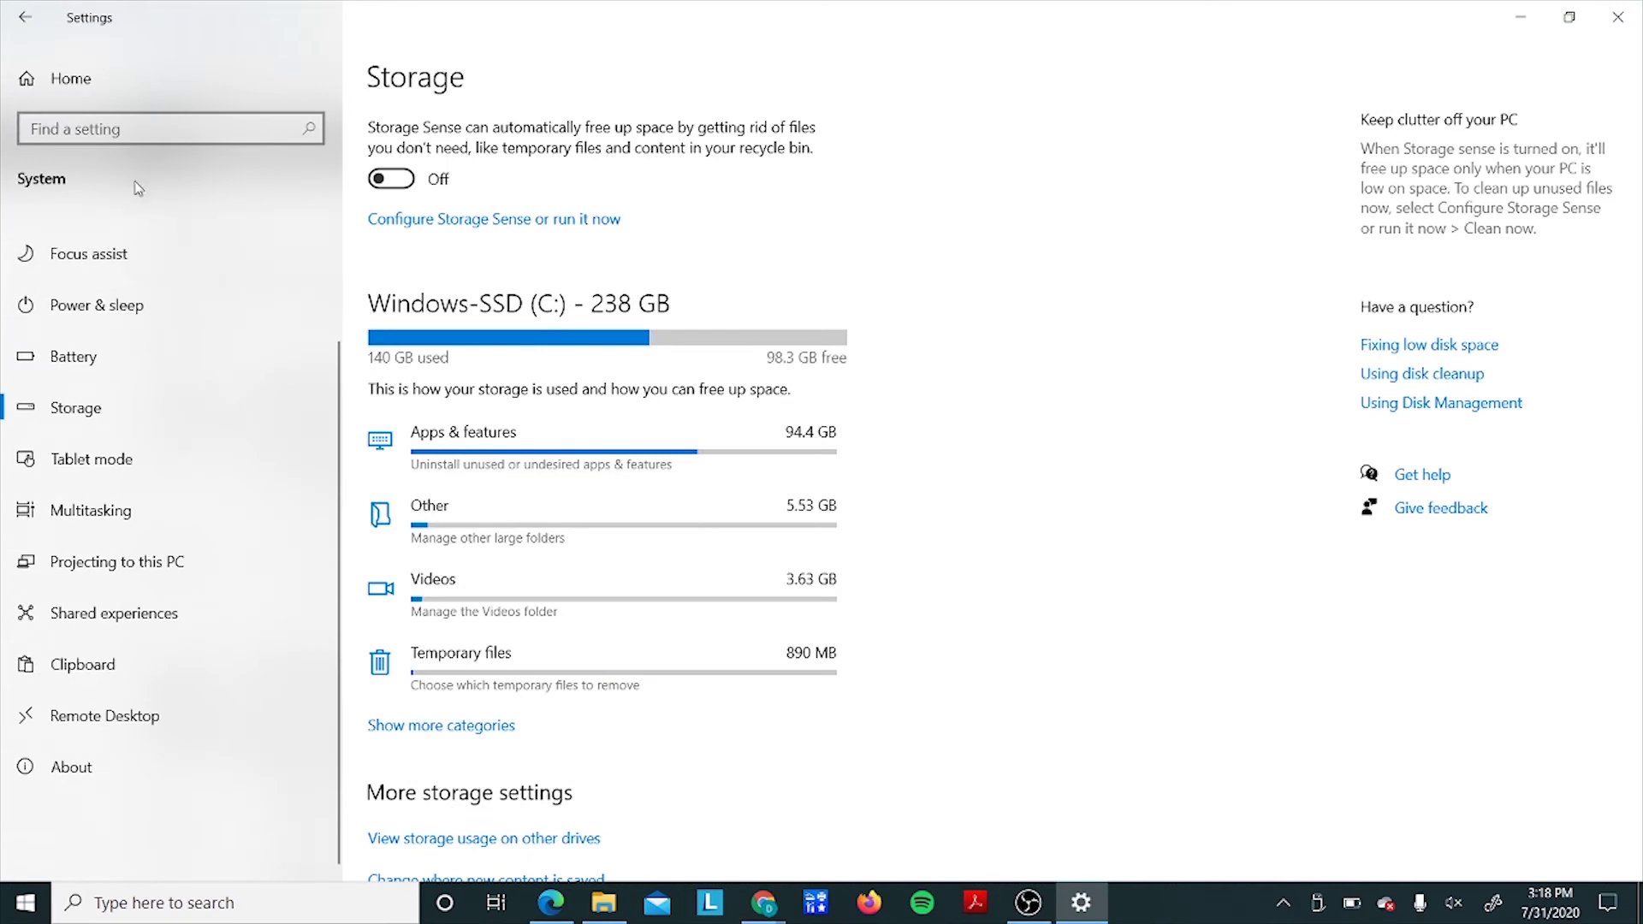
Leave Windows Settings for the browser's Revit page and sign in to the Autodesk account.
left_click(123, 128)
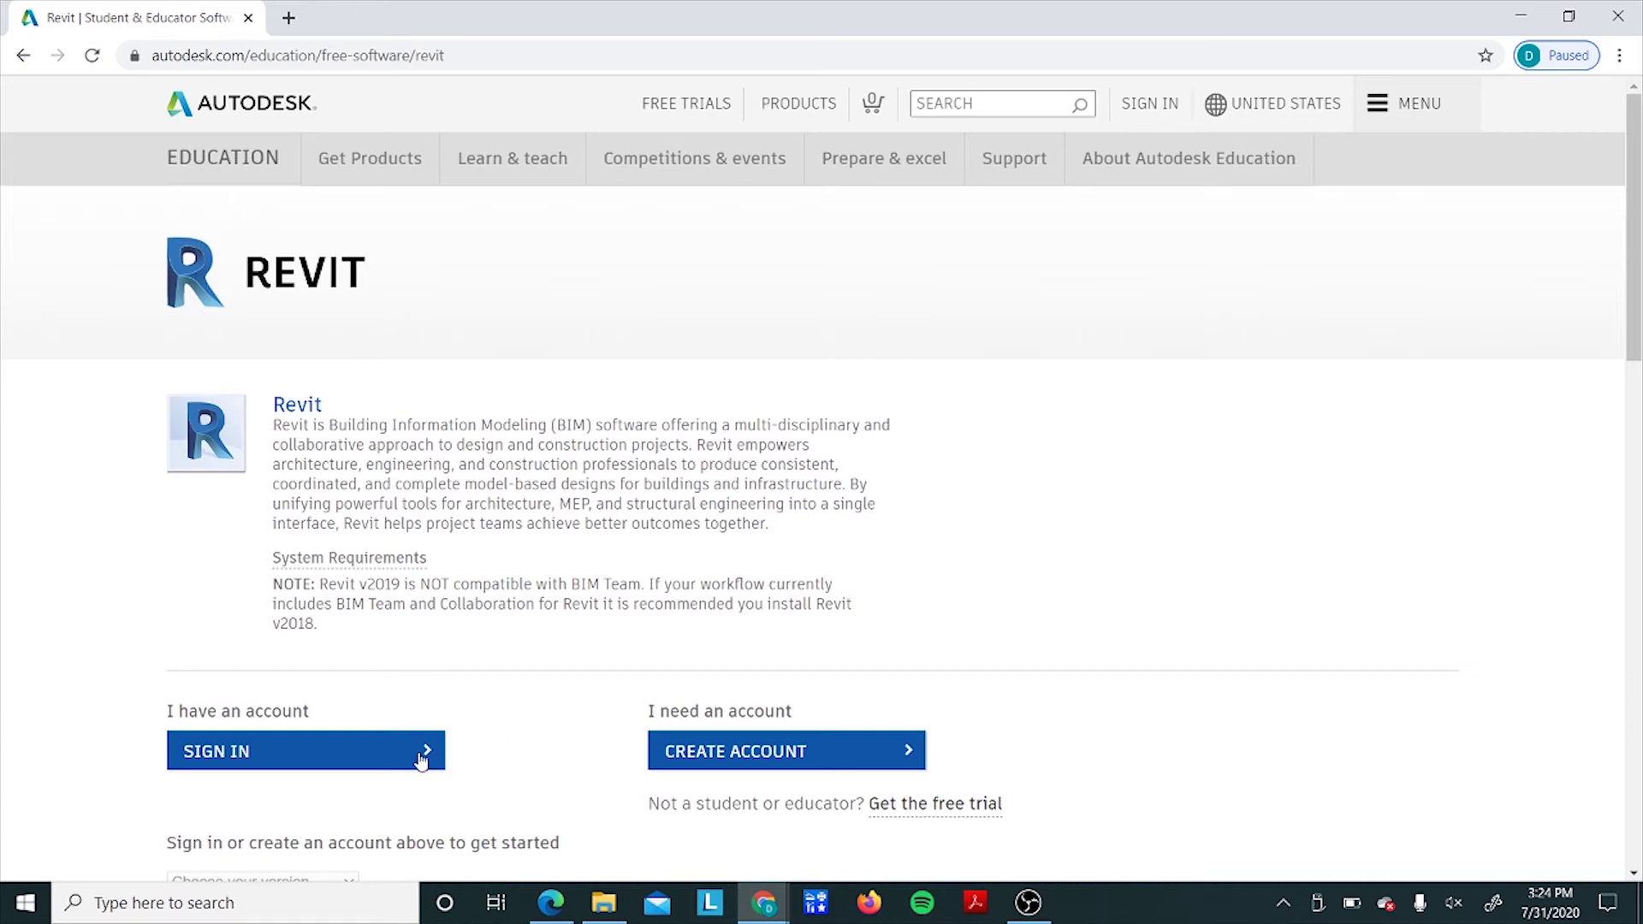
left_click(358, 766)
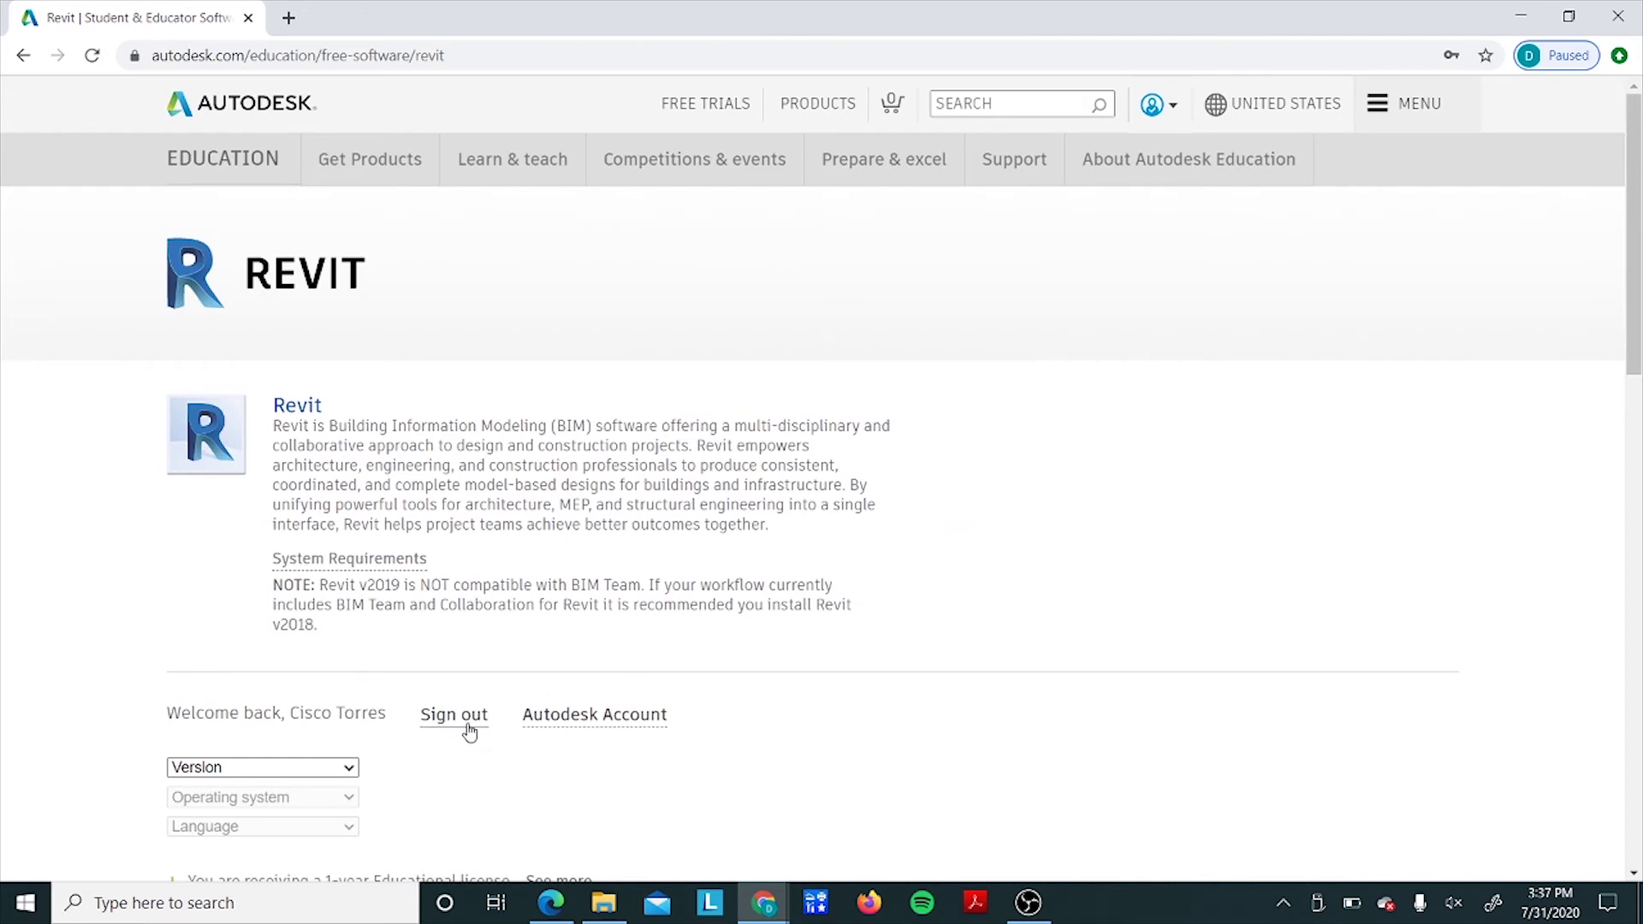
Choose Revit 2021, Windows 64-bit and English so the serial number, product key and file size appear.
left_click(348, 774)
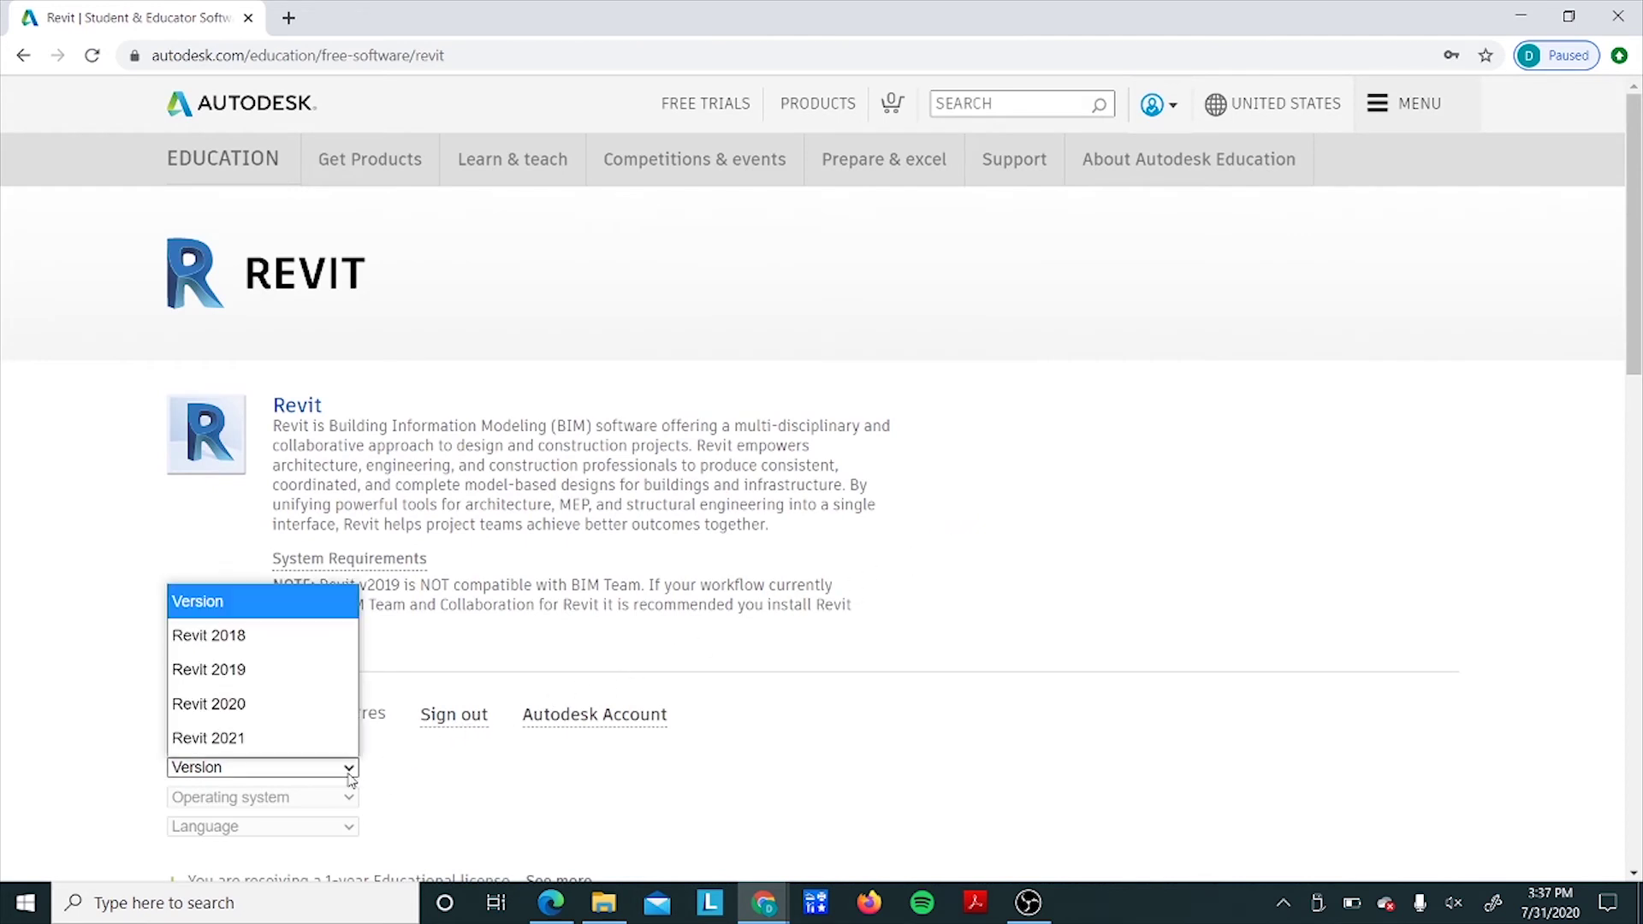
left_click(337, 739)
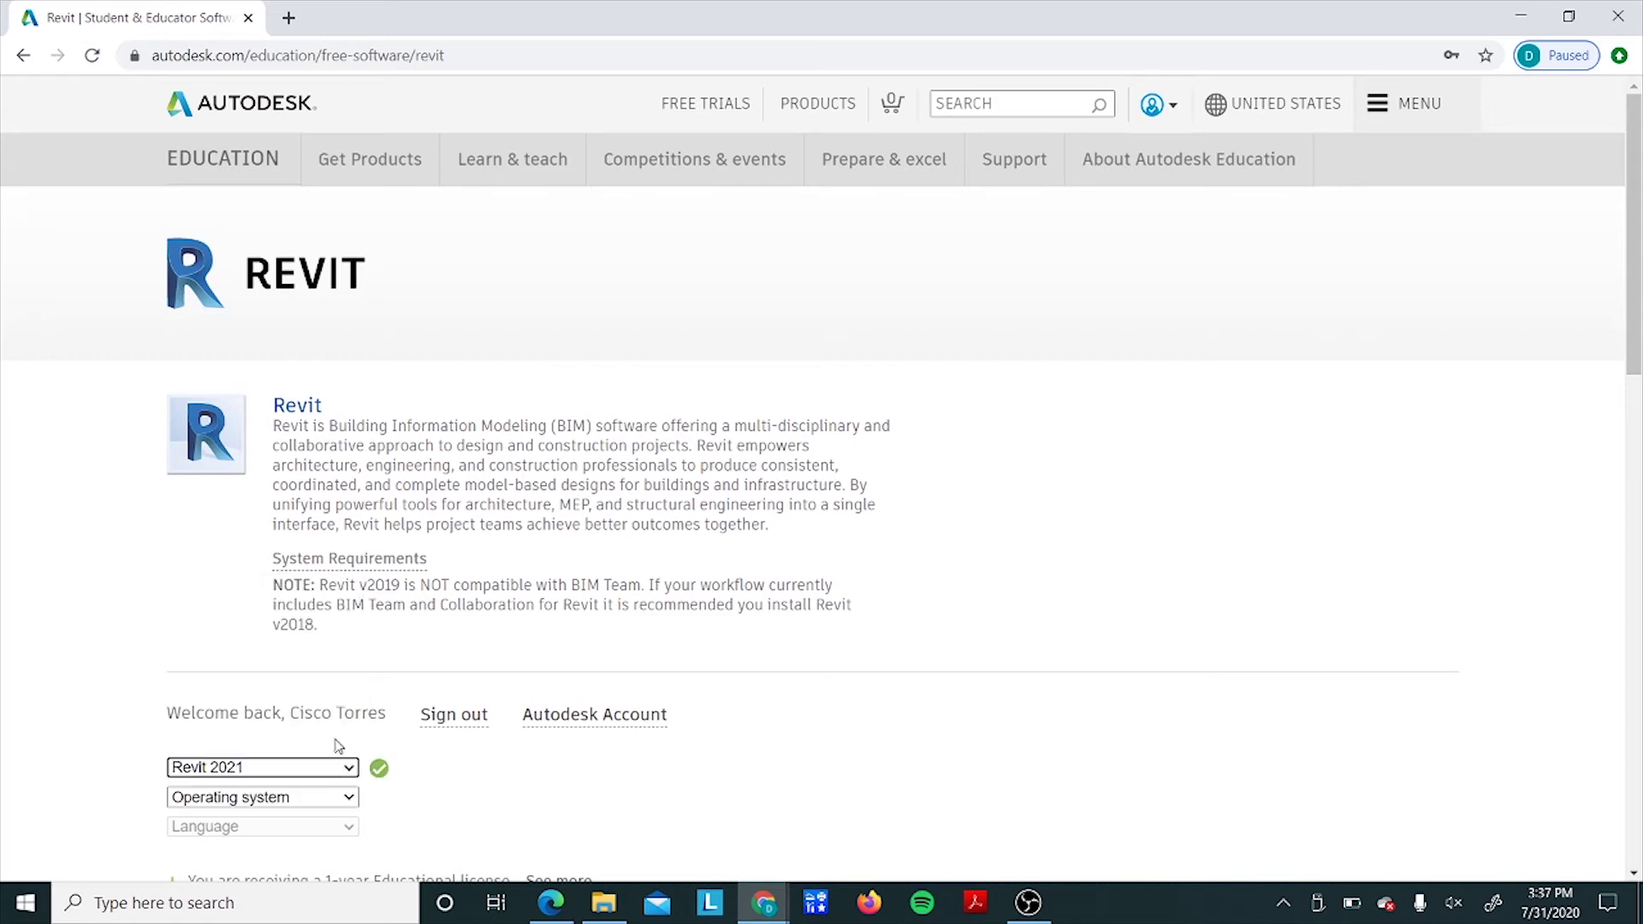
scroll(340, 742, "down", 2)
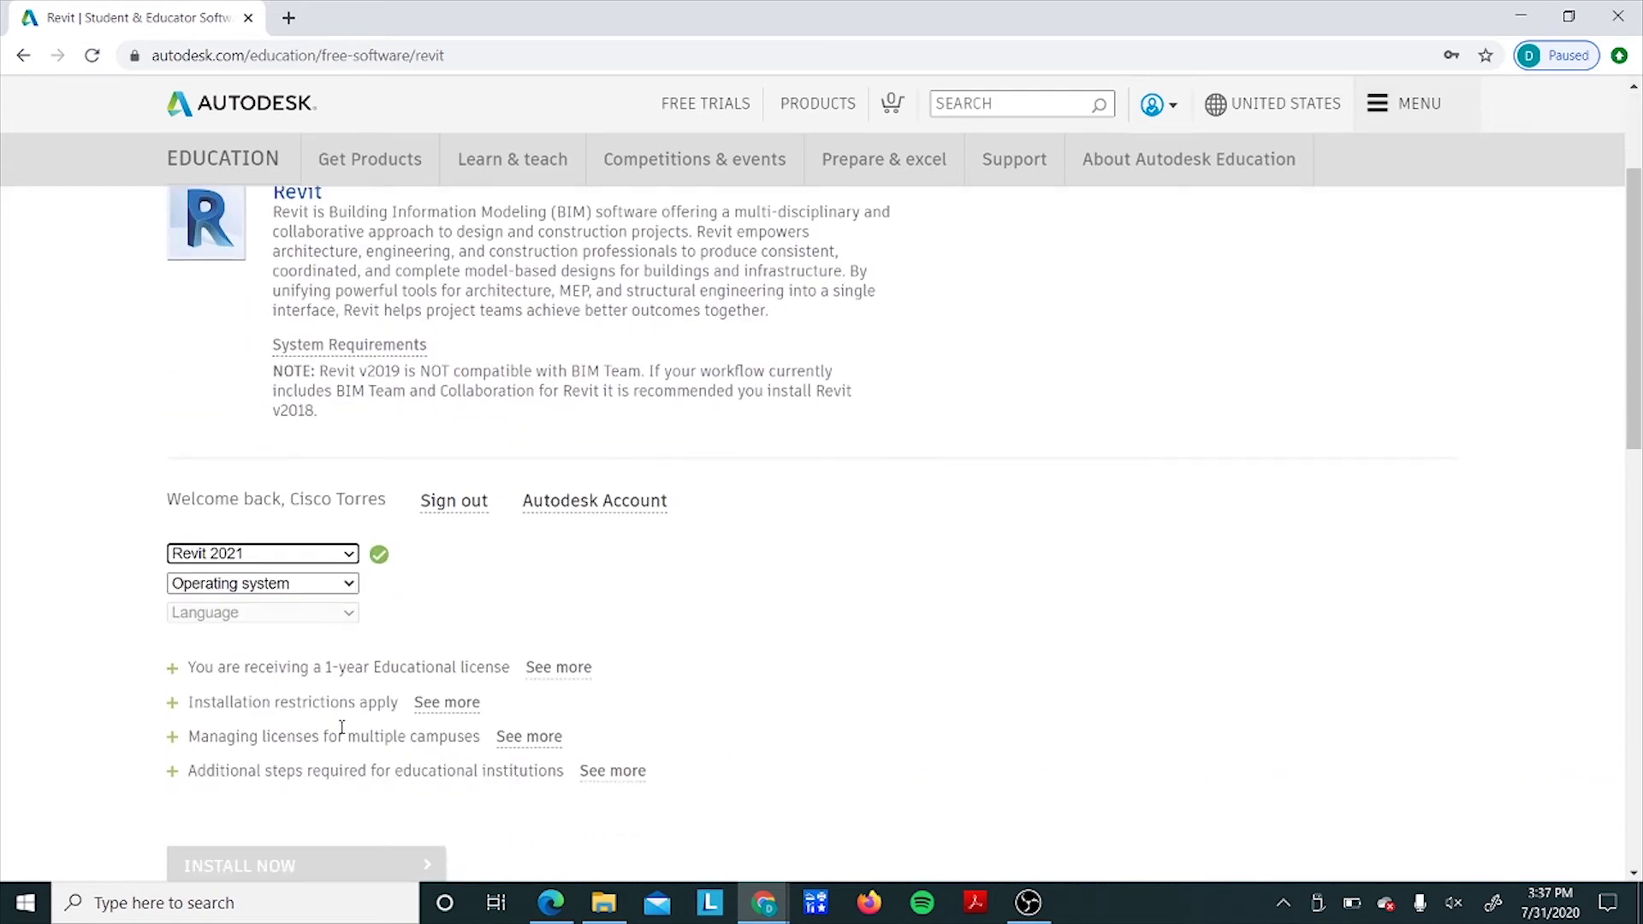
left_click(351, 588)
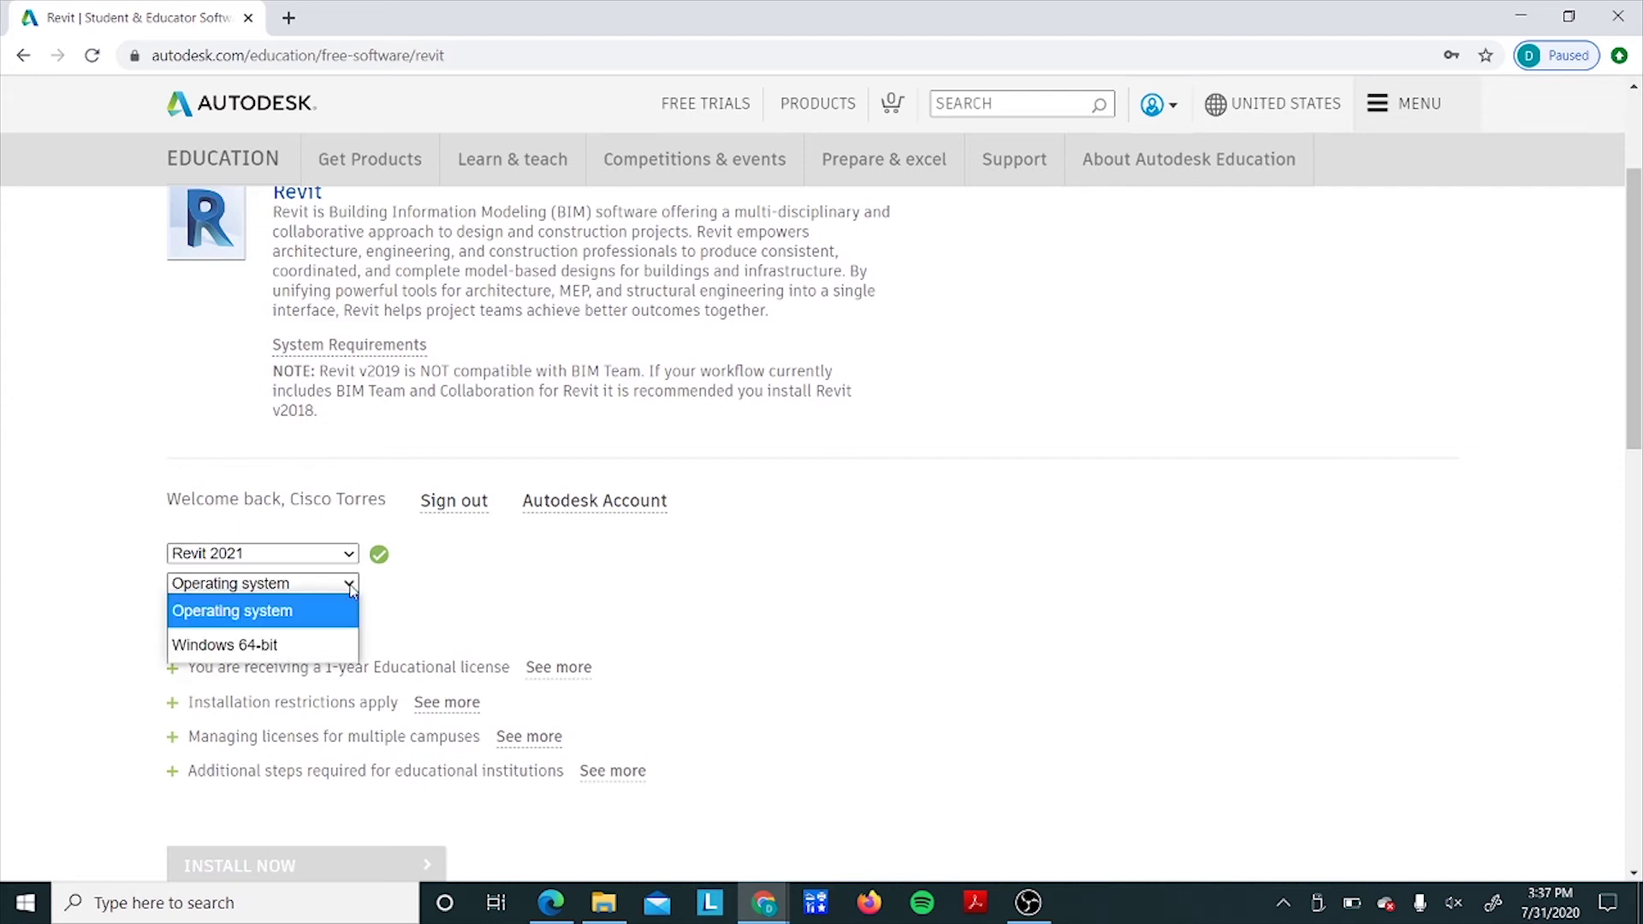
left_click(338, 645)
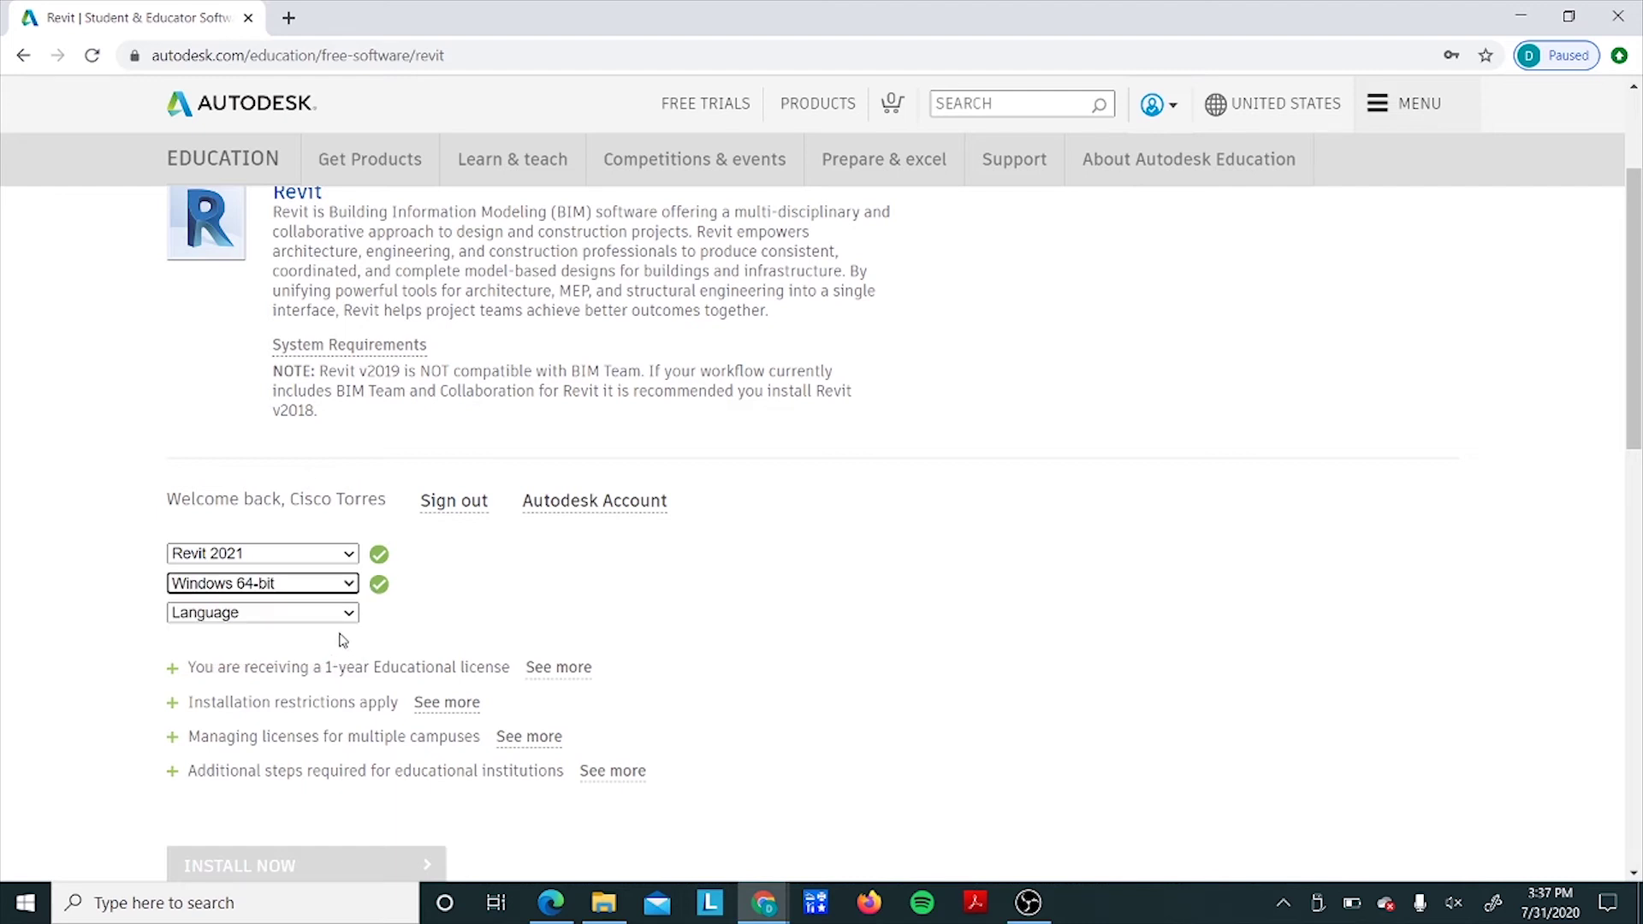
left_click(350, 616)
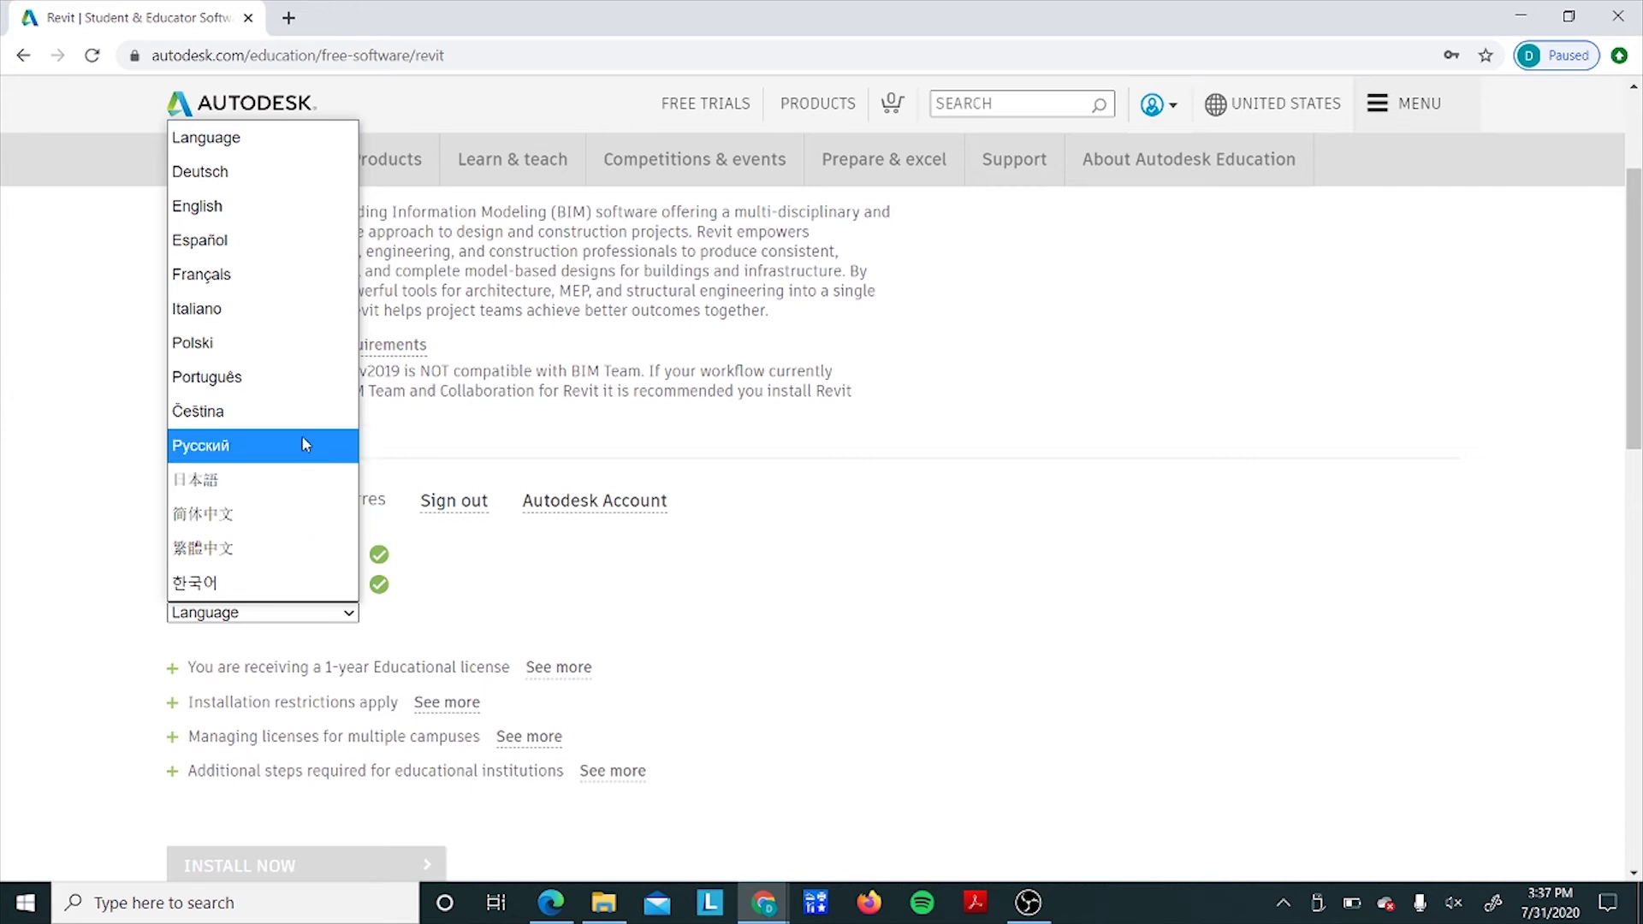
left_click(283, 216)
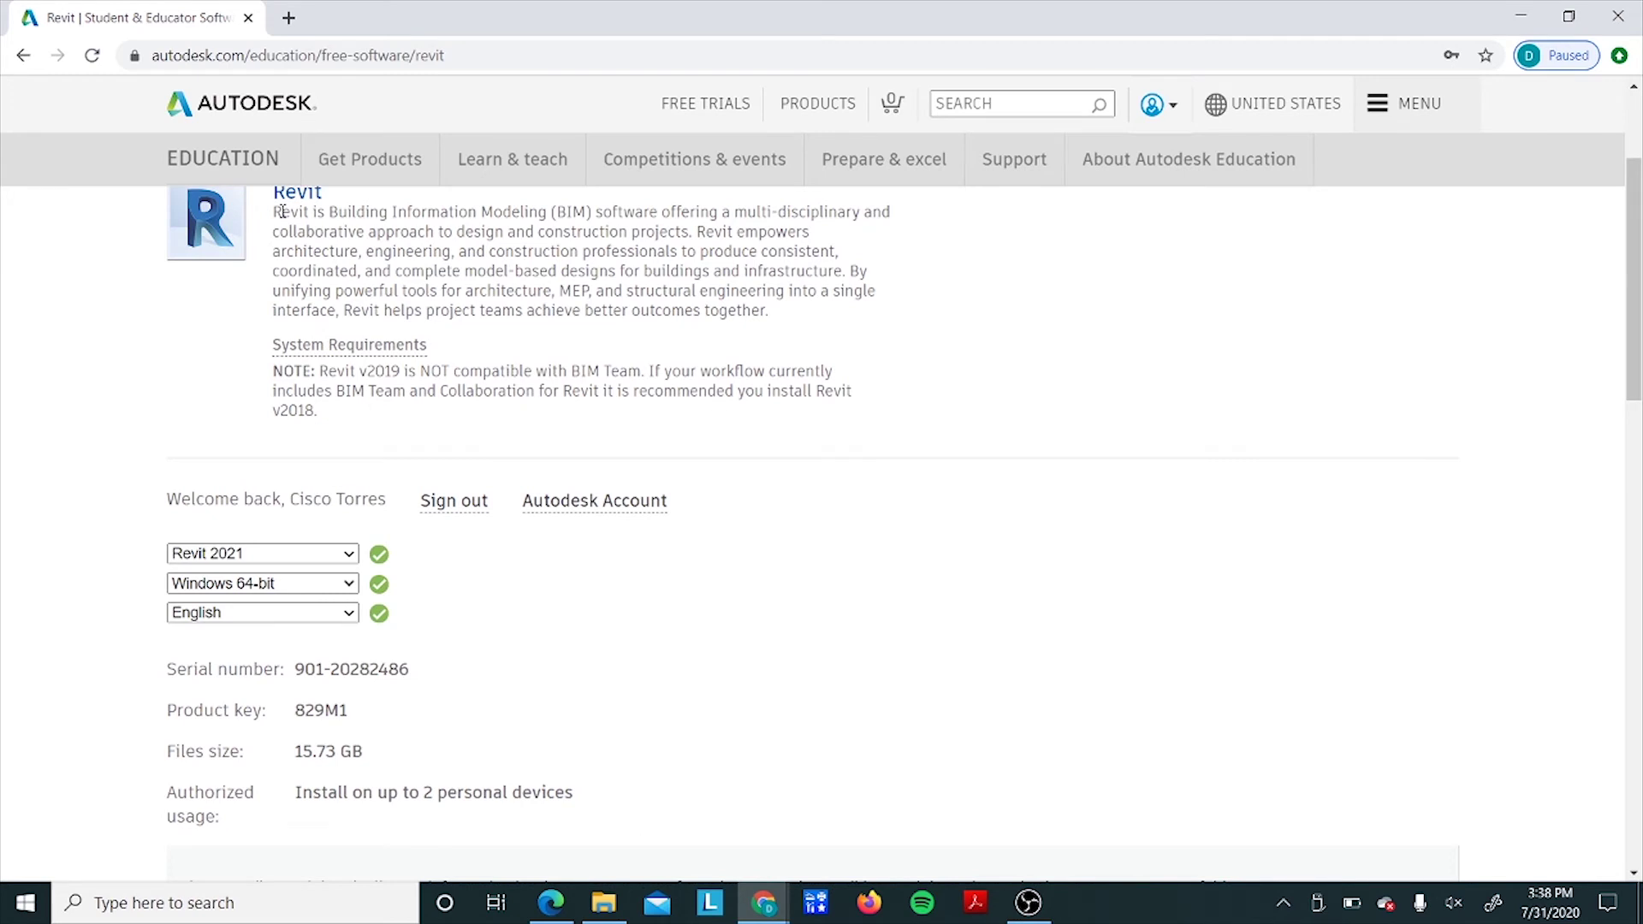
scroll(283, 211, "down", 1)
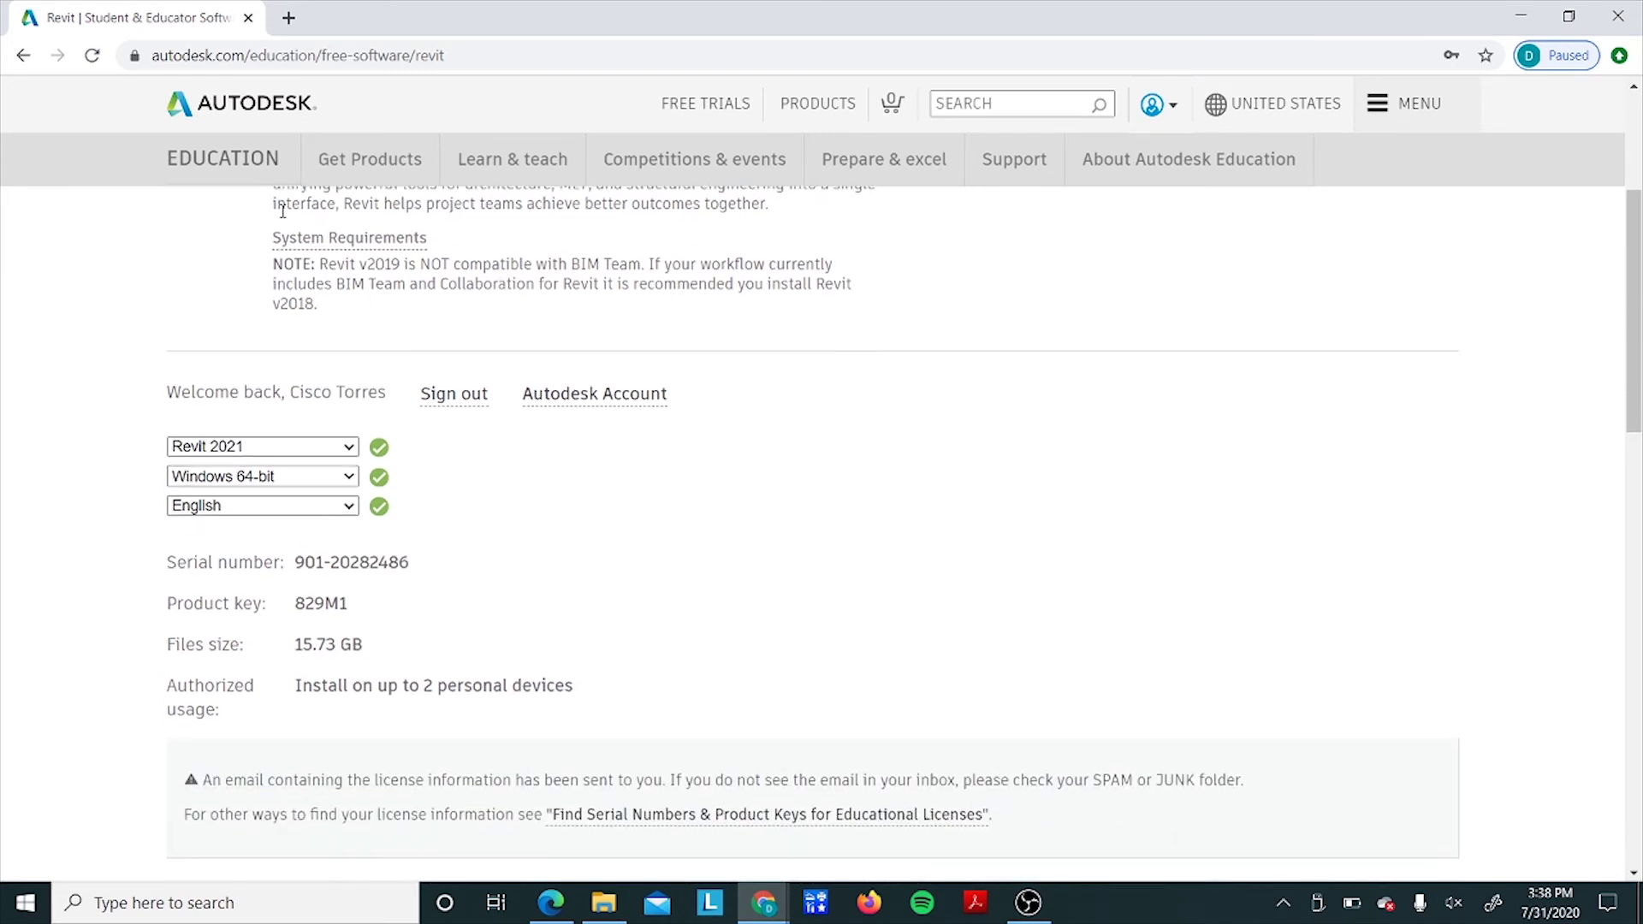
scroll(282, 213, "down", 1)
scroll(285, 217, "down", 1)
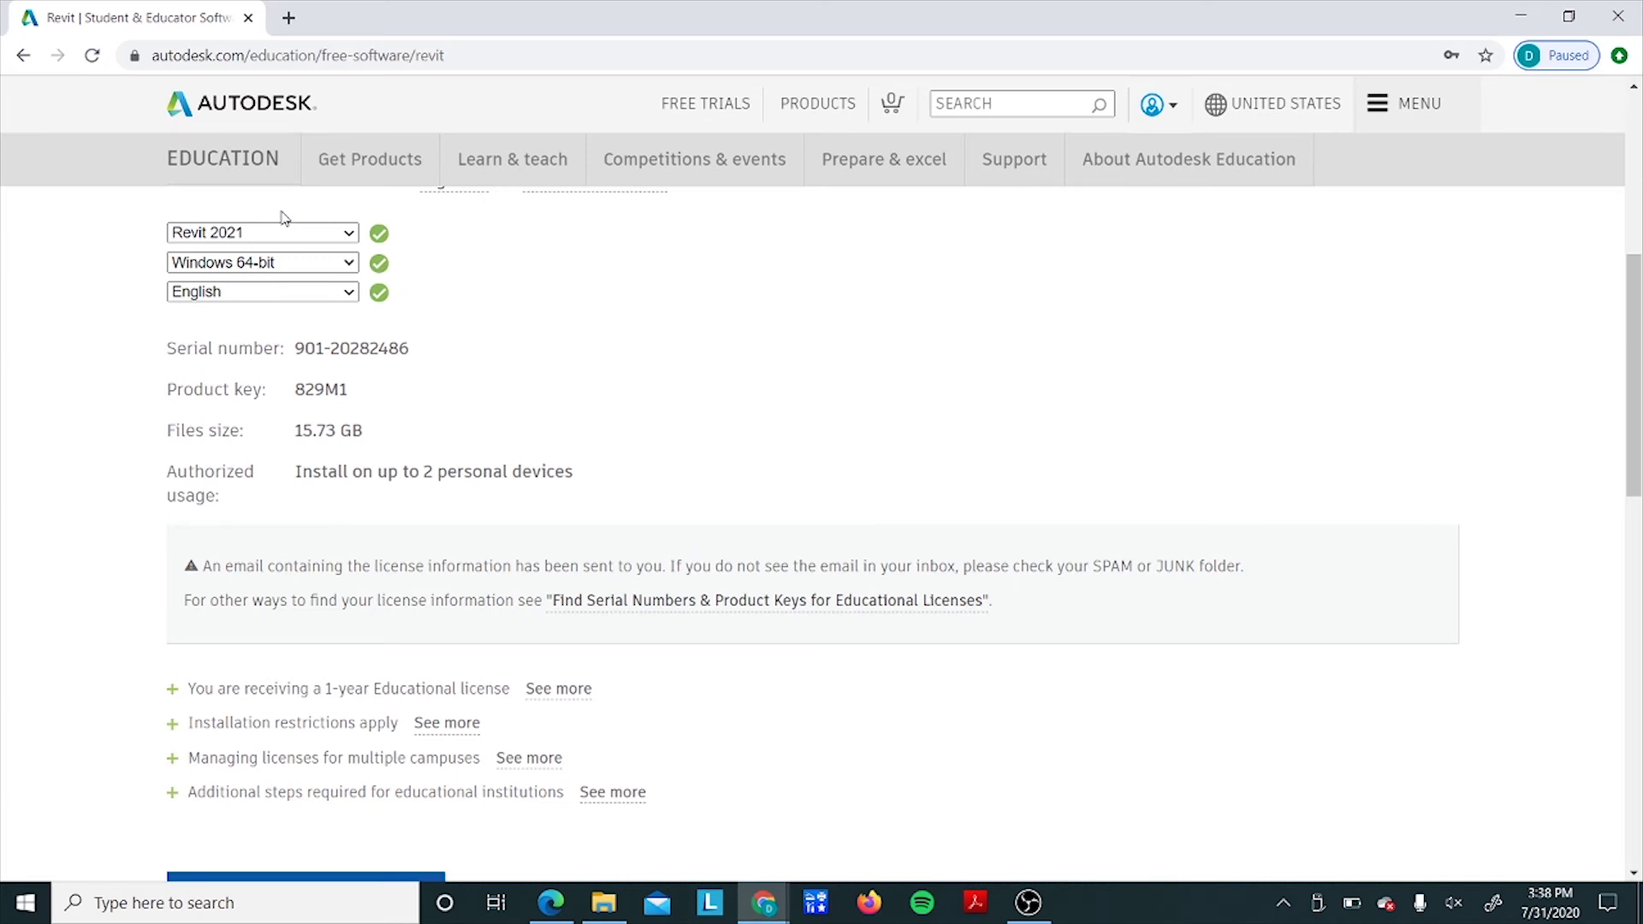
scroll(284, 216, "up", 2)
scroll(284, 217, "down", 1)
scroll(285, 218, "down", 1)
scroll(285, 217, "down", 2)
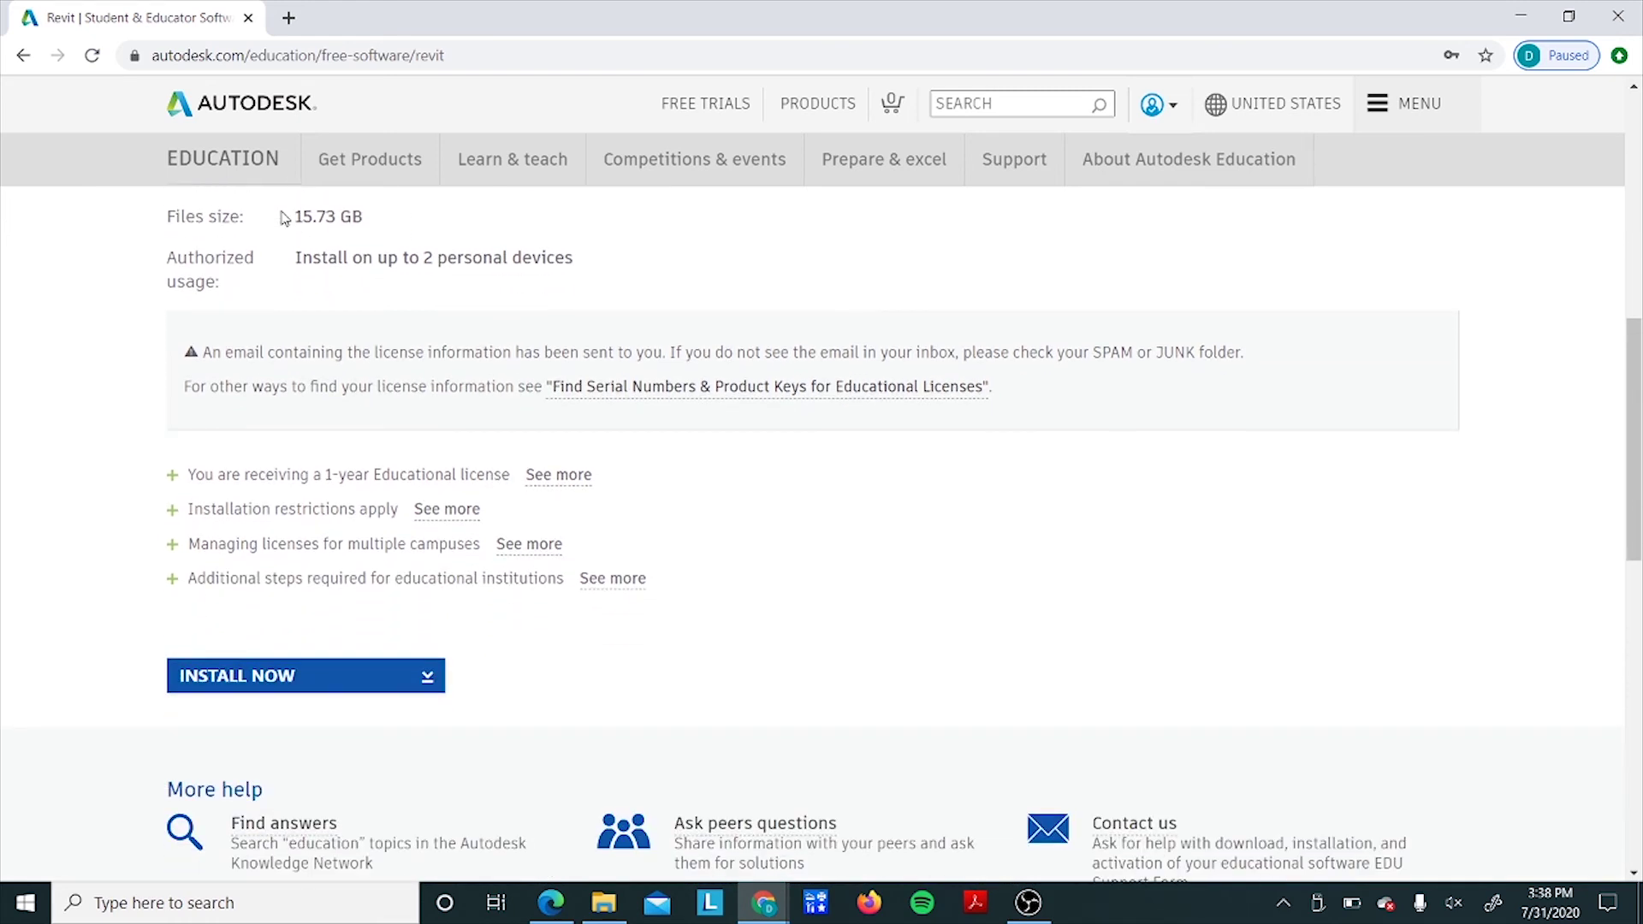
Pick Install Now from the download options, bringing up Autodesk's license agreement.
left_click(424, 677)
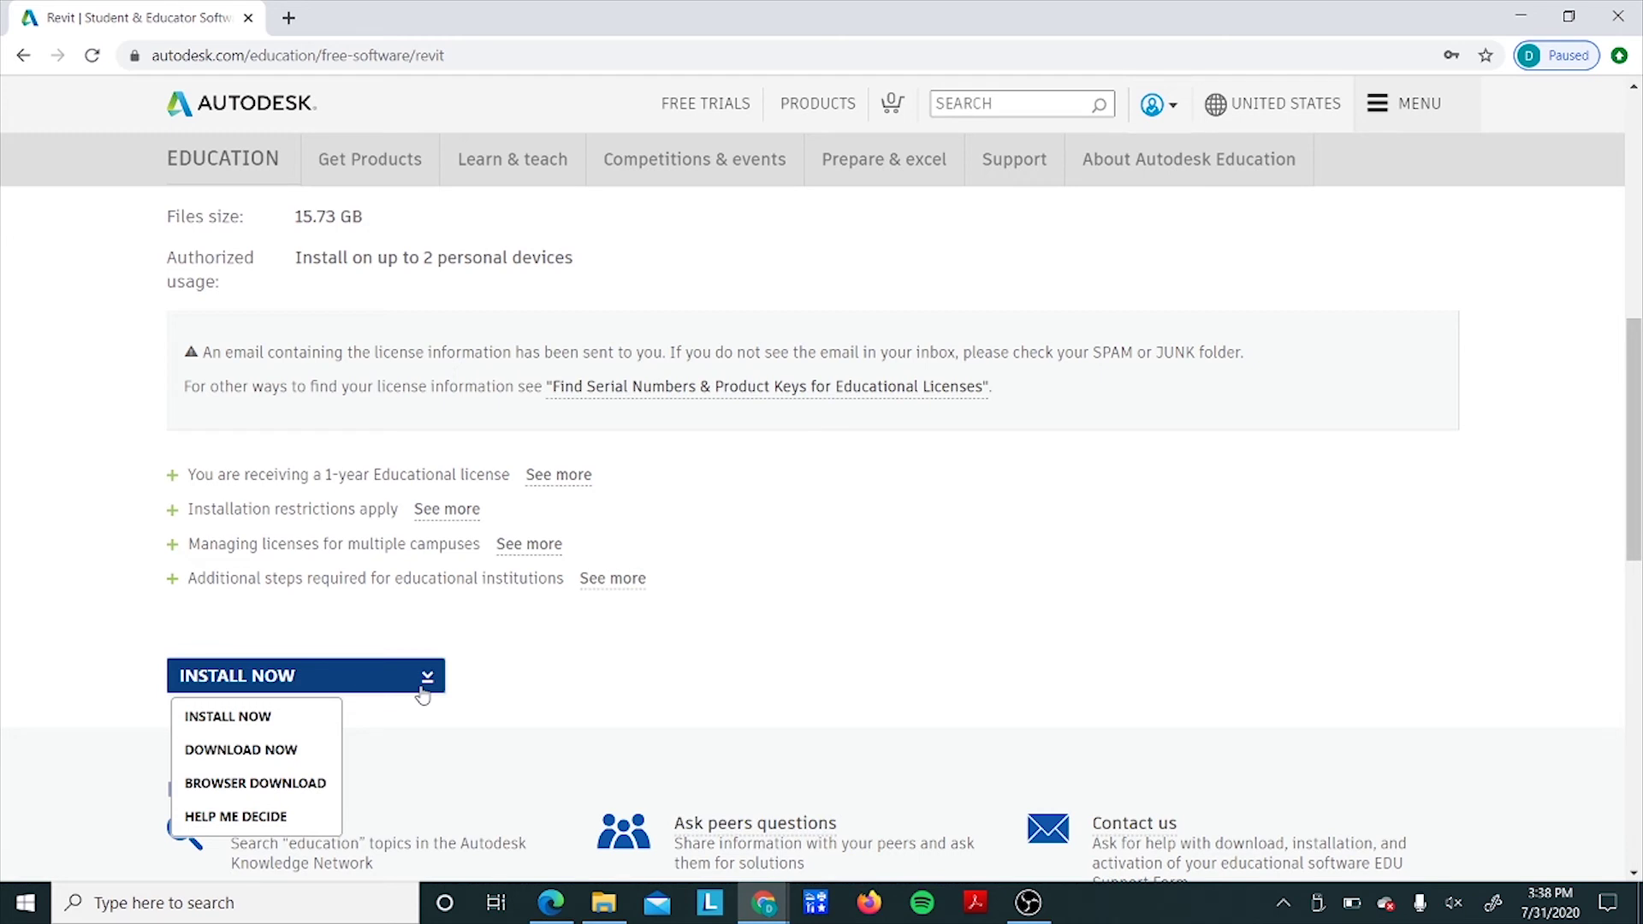
left_click(253, 722)
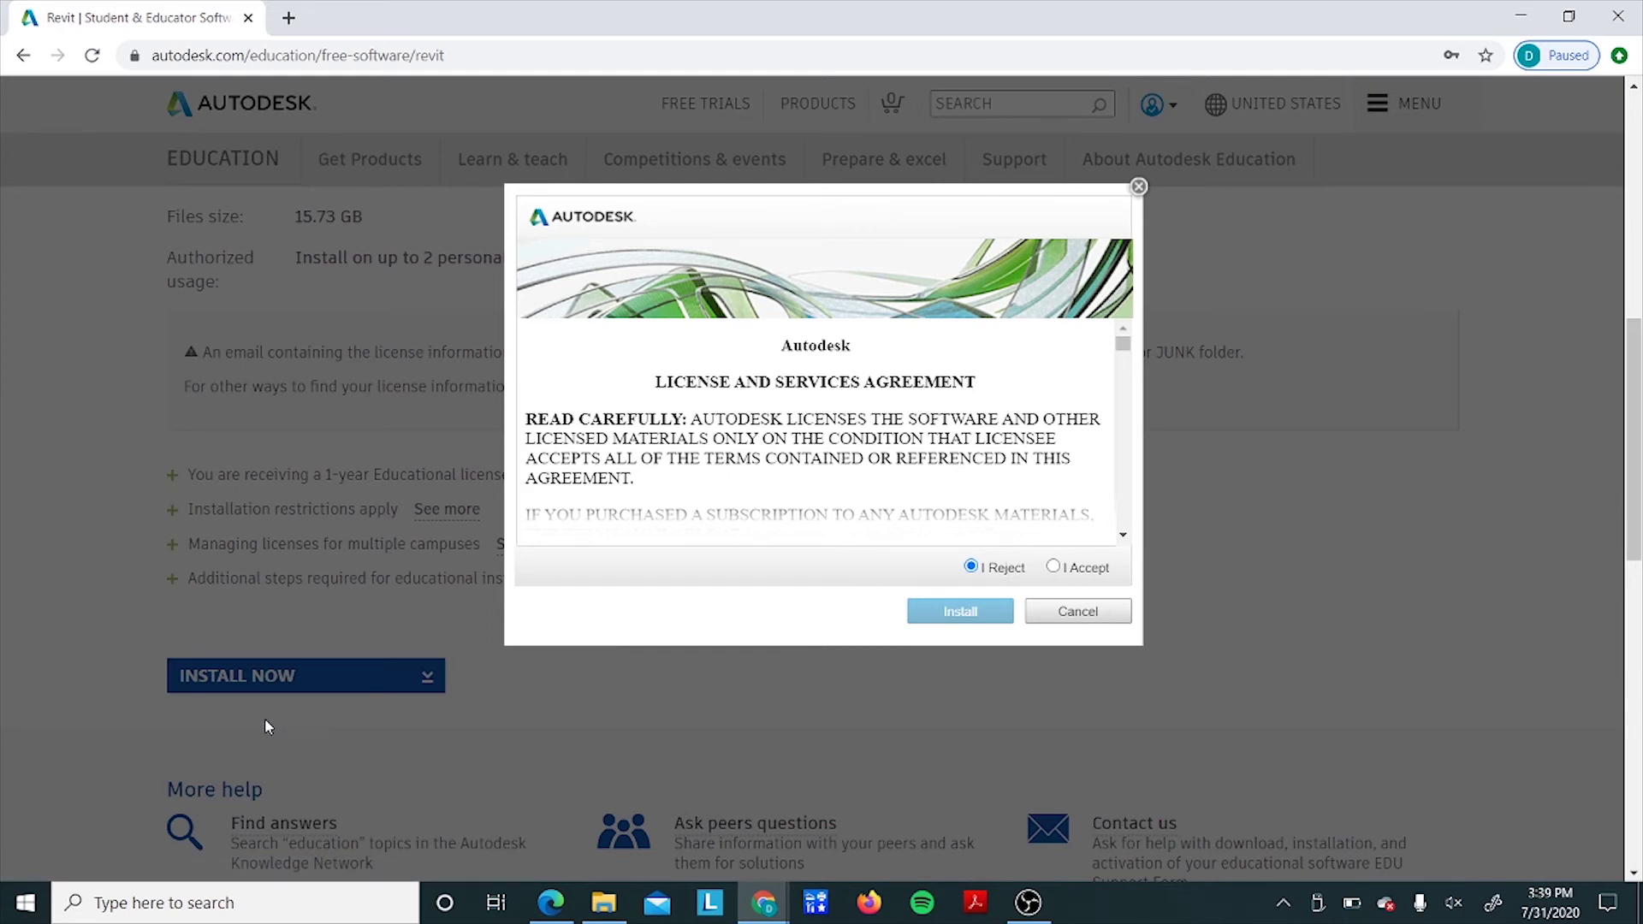
Accept the license agreement, download the Revit 2021 installer and launch the downloaded .exe.
left_click(1055, 568)
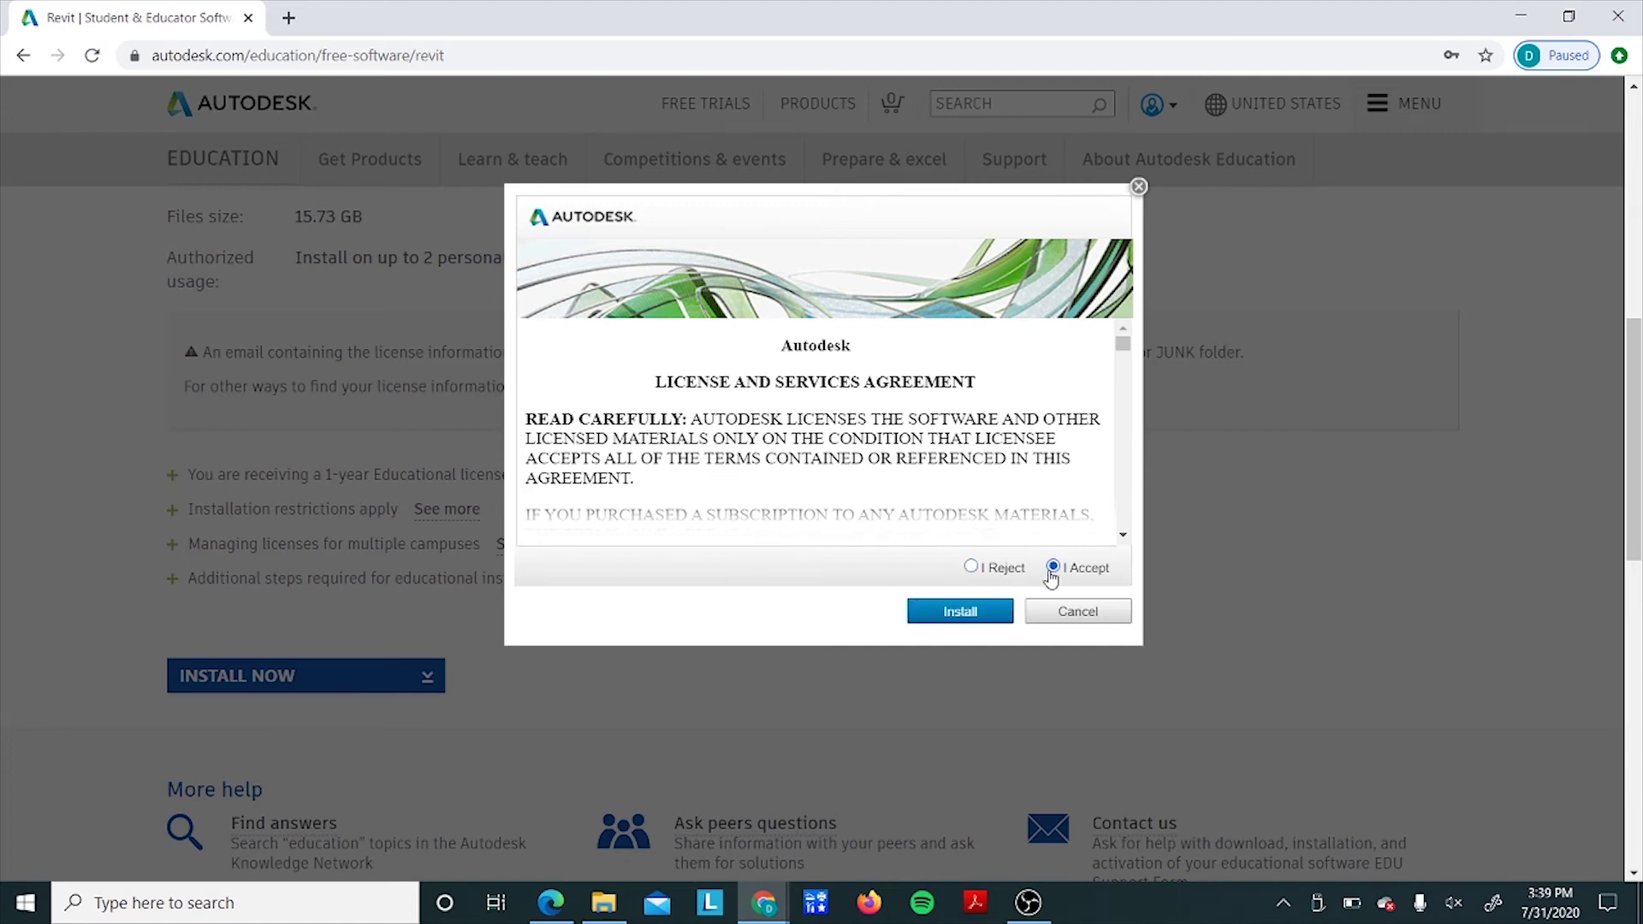
left_click(961, 612)
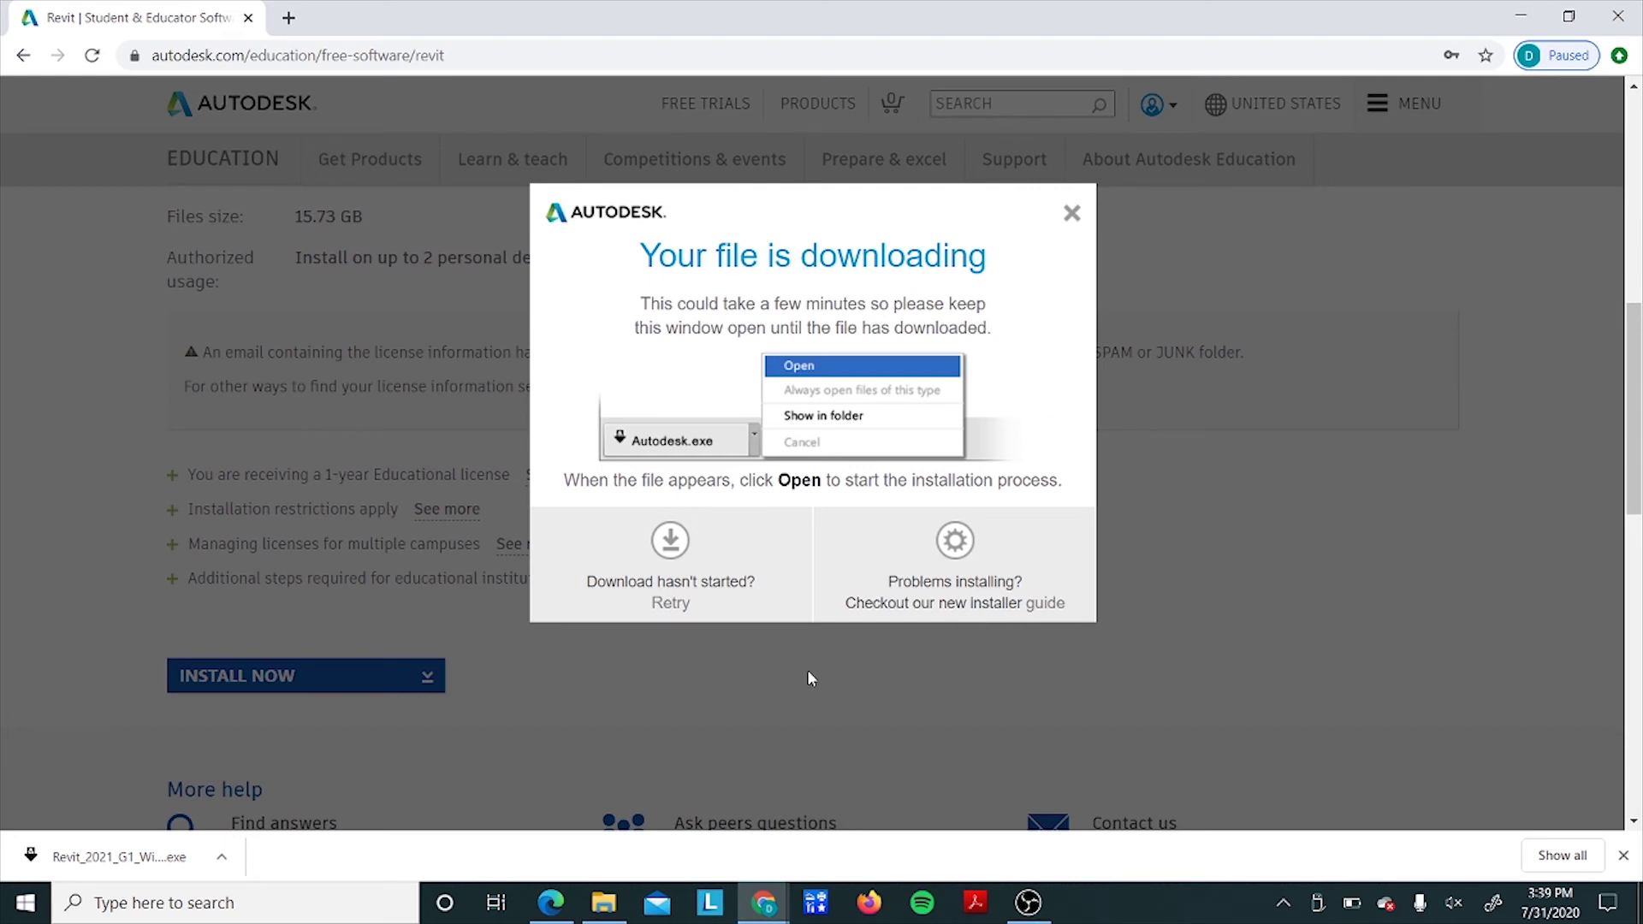
left_click(163, 857)
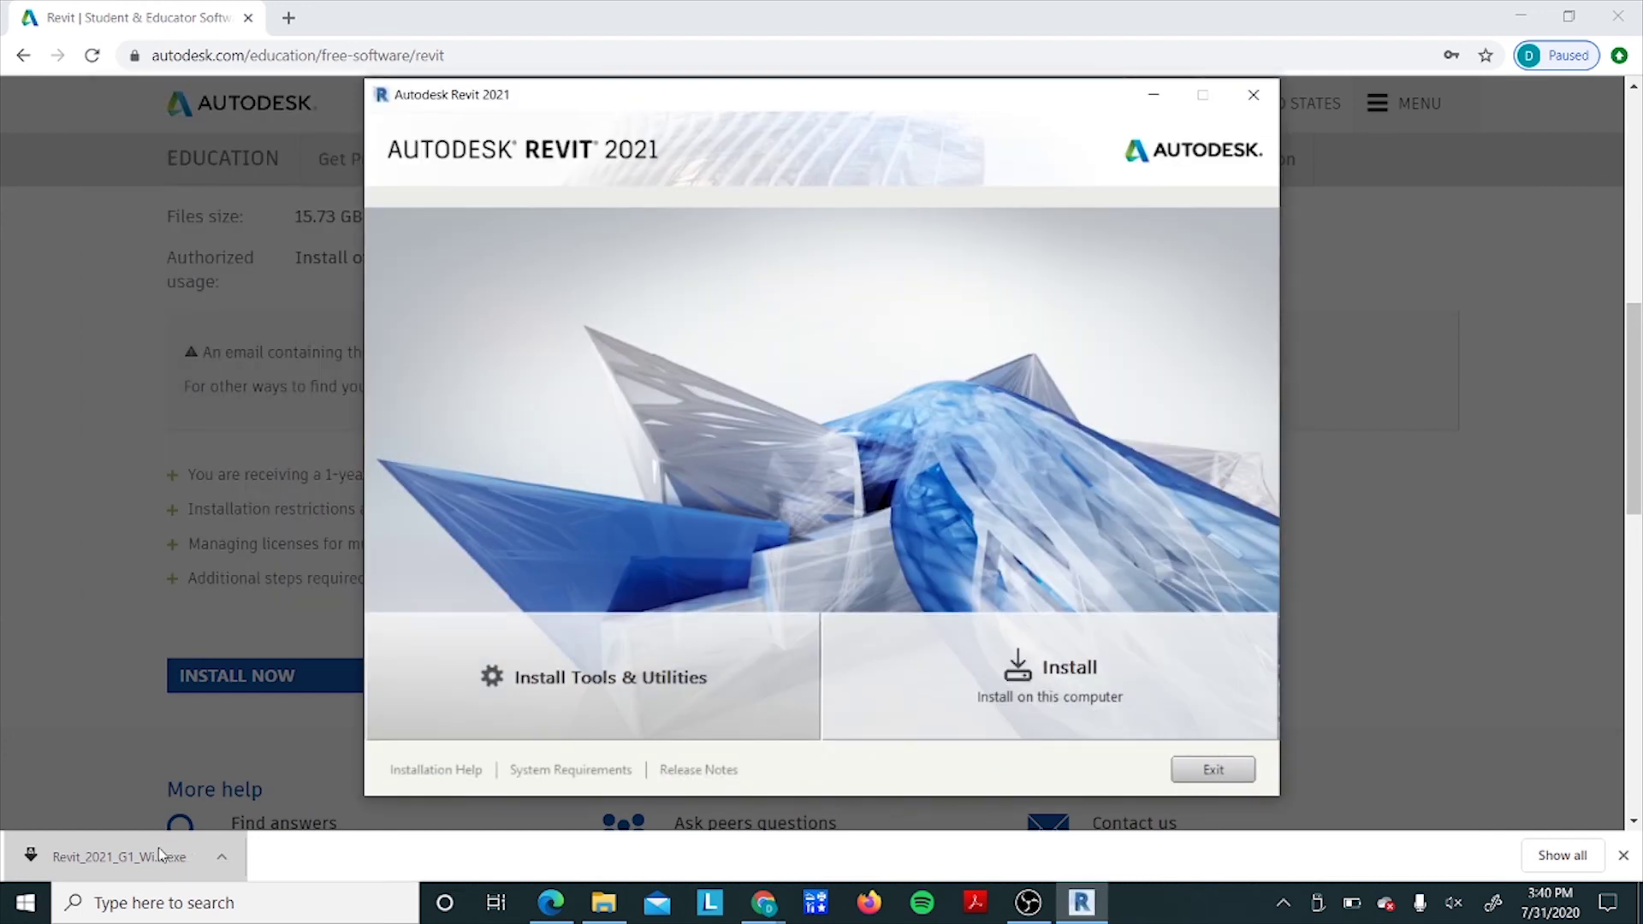
Start installing Revit 2021 on this computer and browse for its installation folder.
left_click(985, 700)
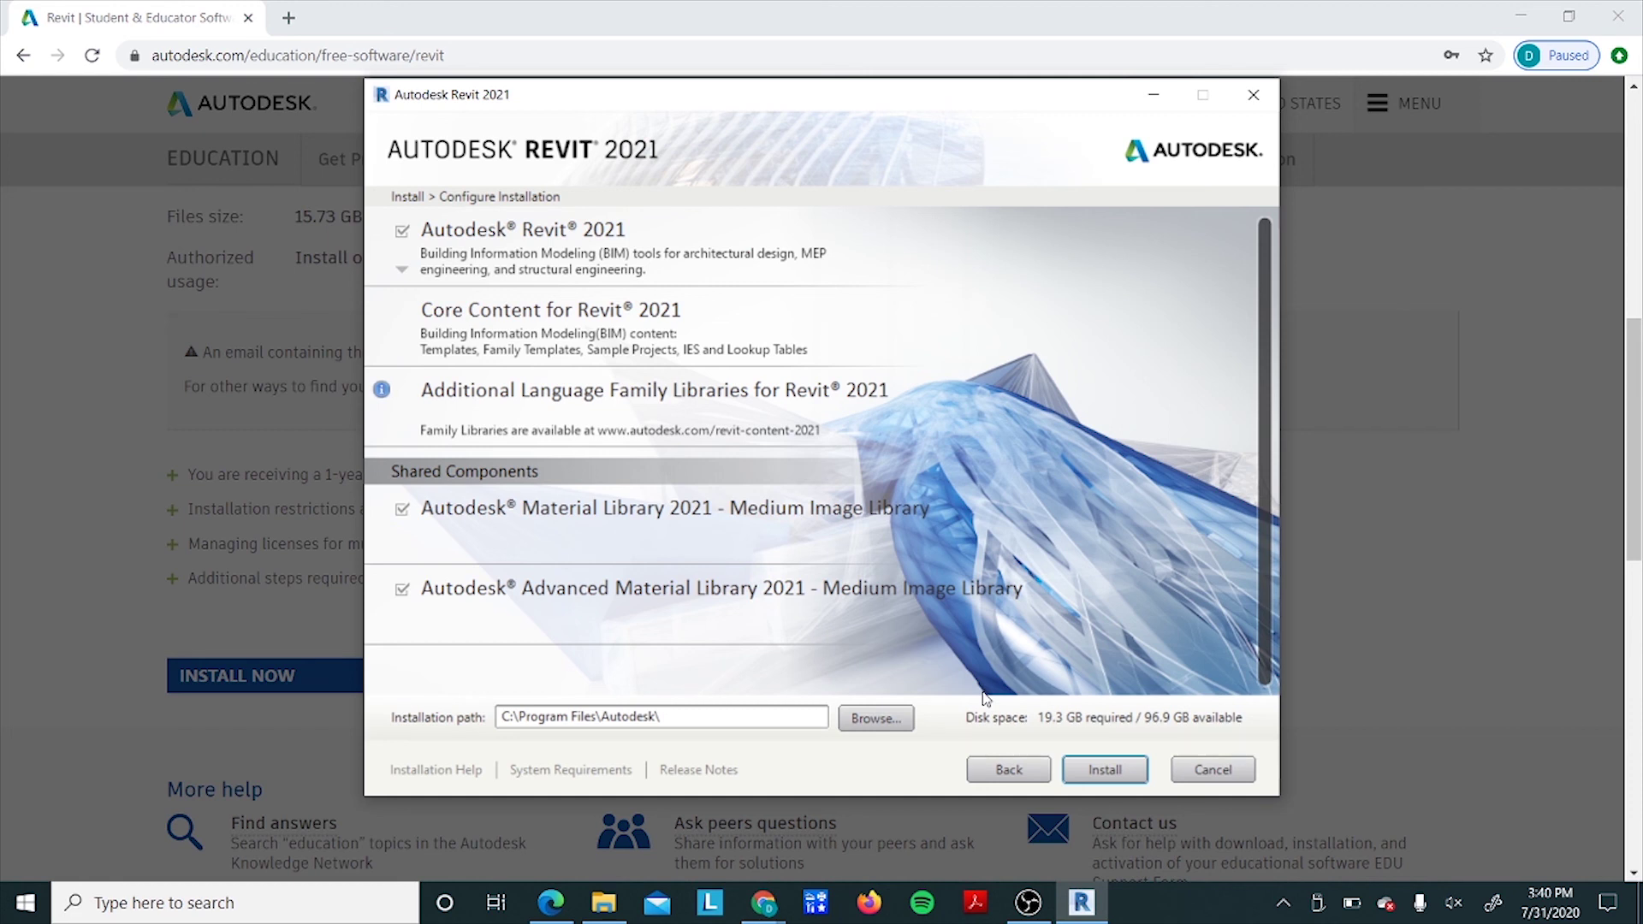
left_click(895, 725)
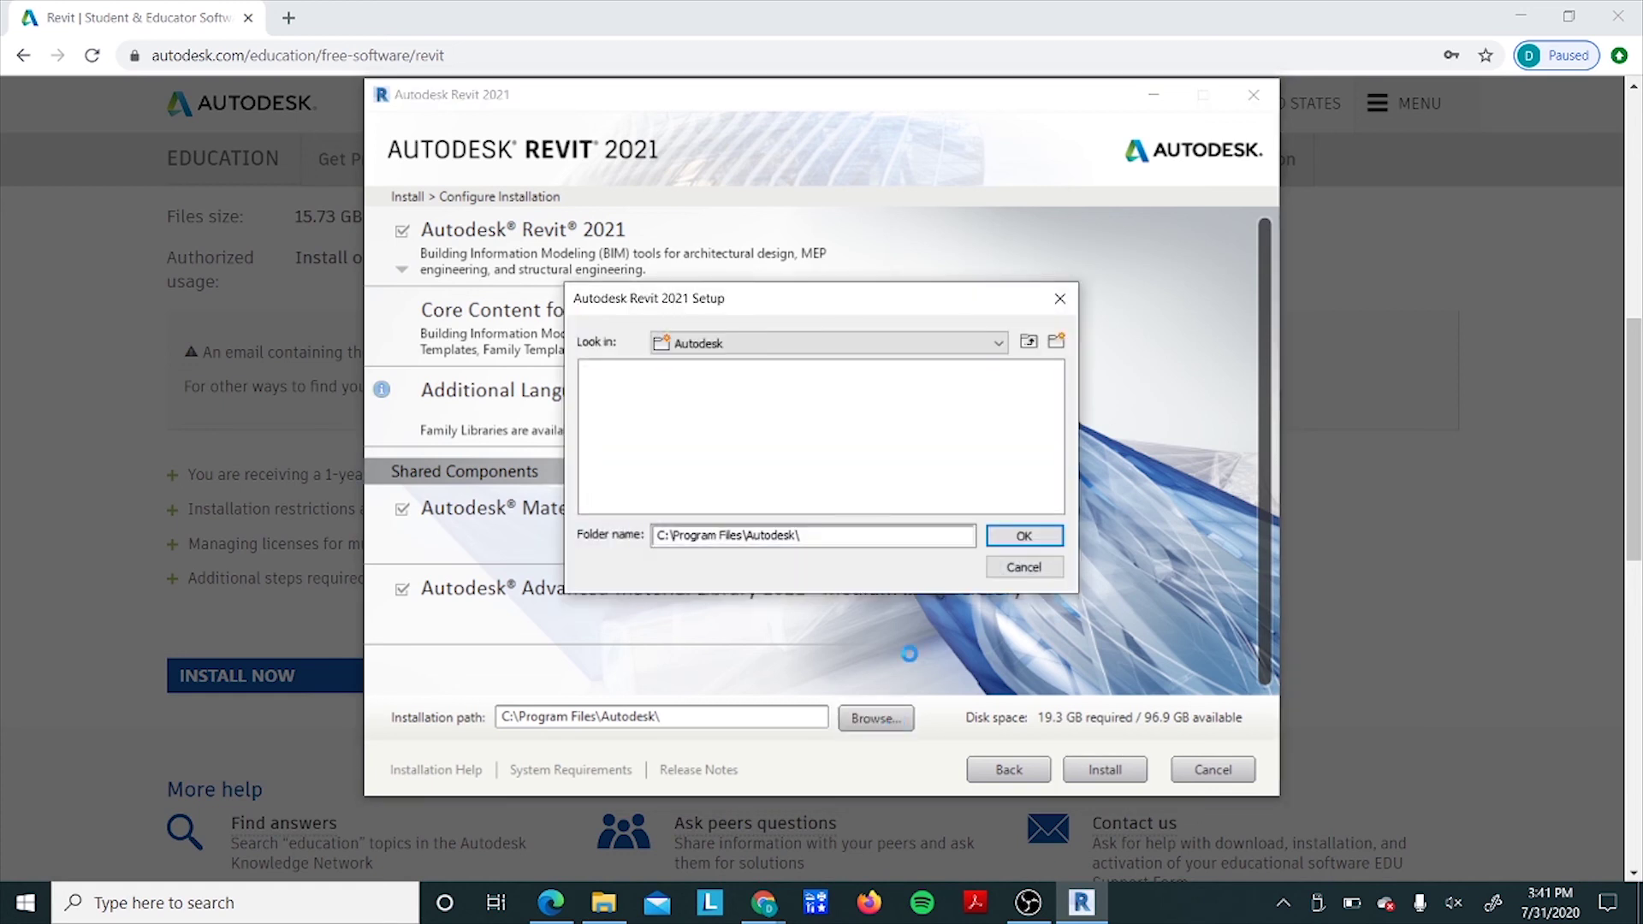
Check the parent folders, then keep C:\Program Files\Autodesk\ as the installation path.
left_click(999, 344)
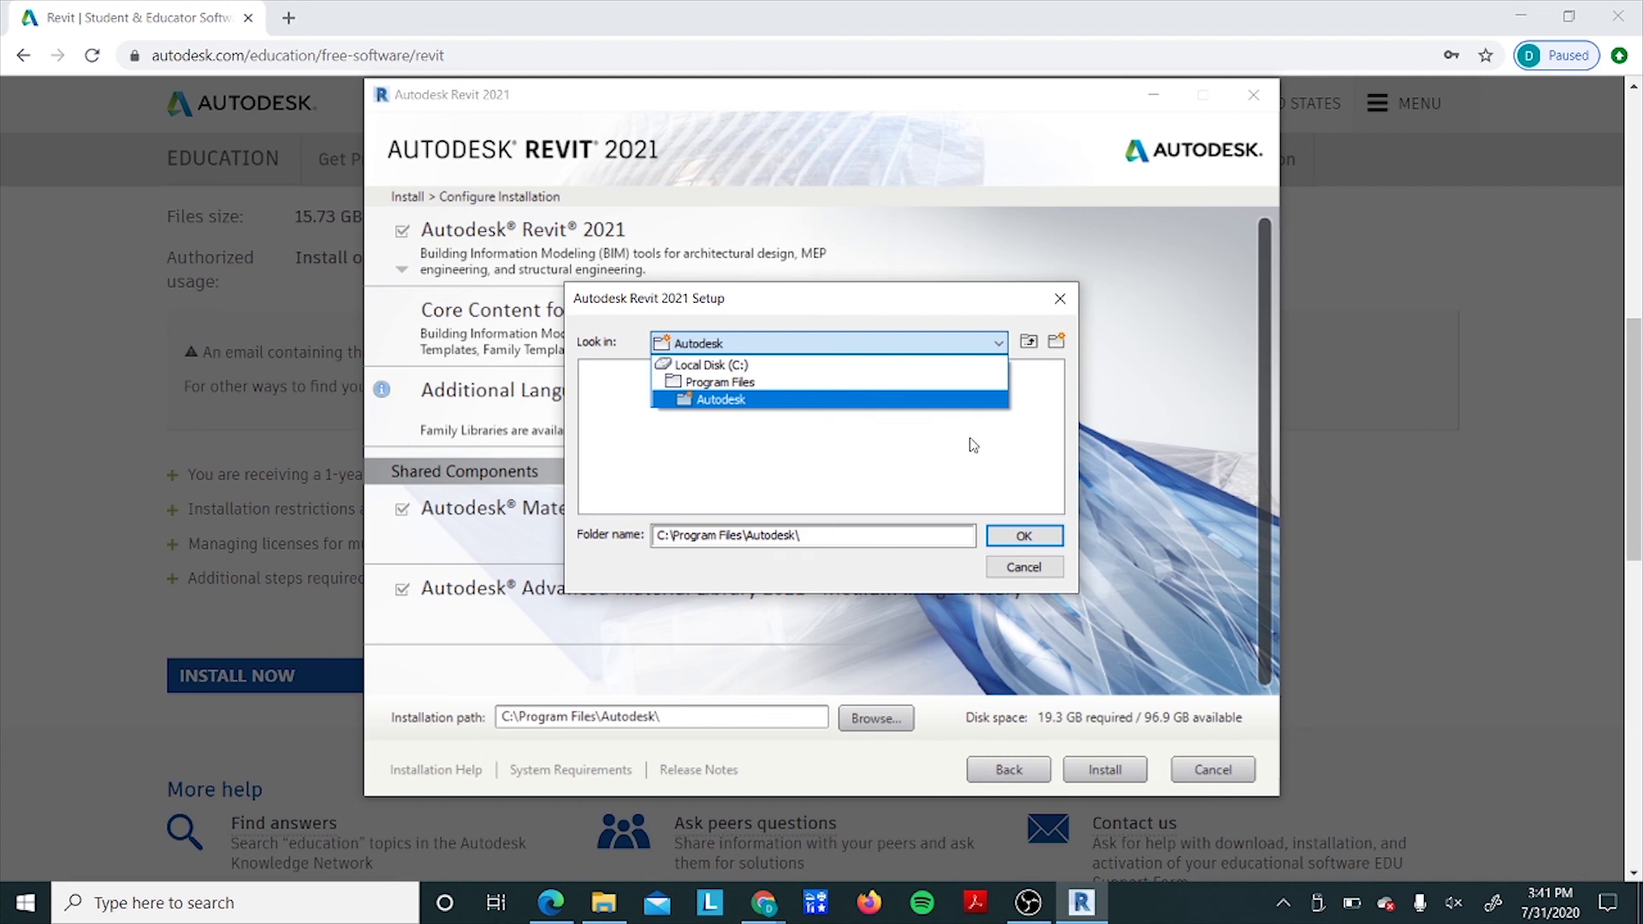
left_click(1026, 538)
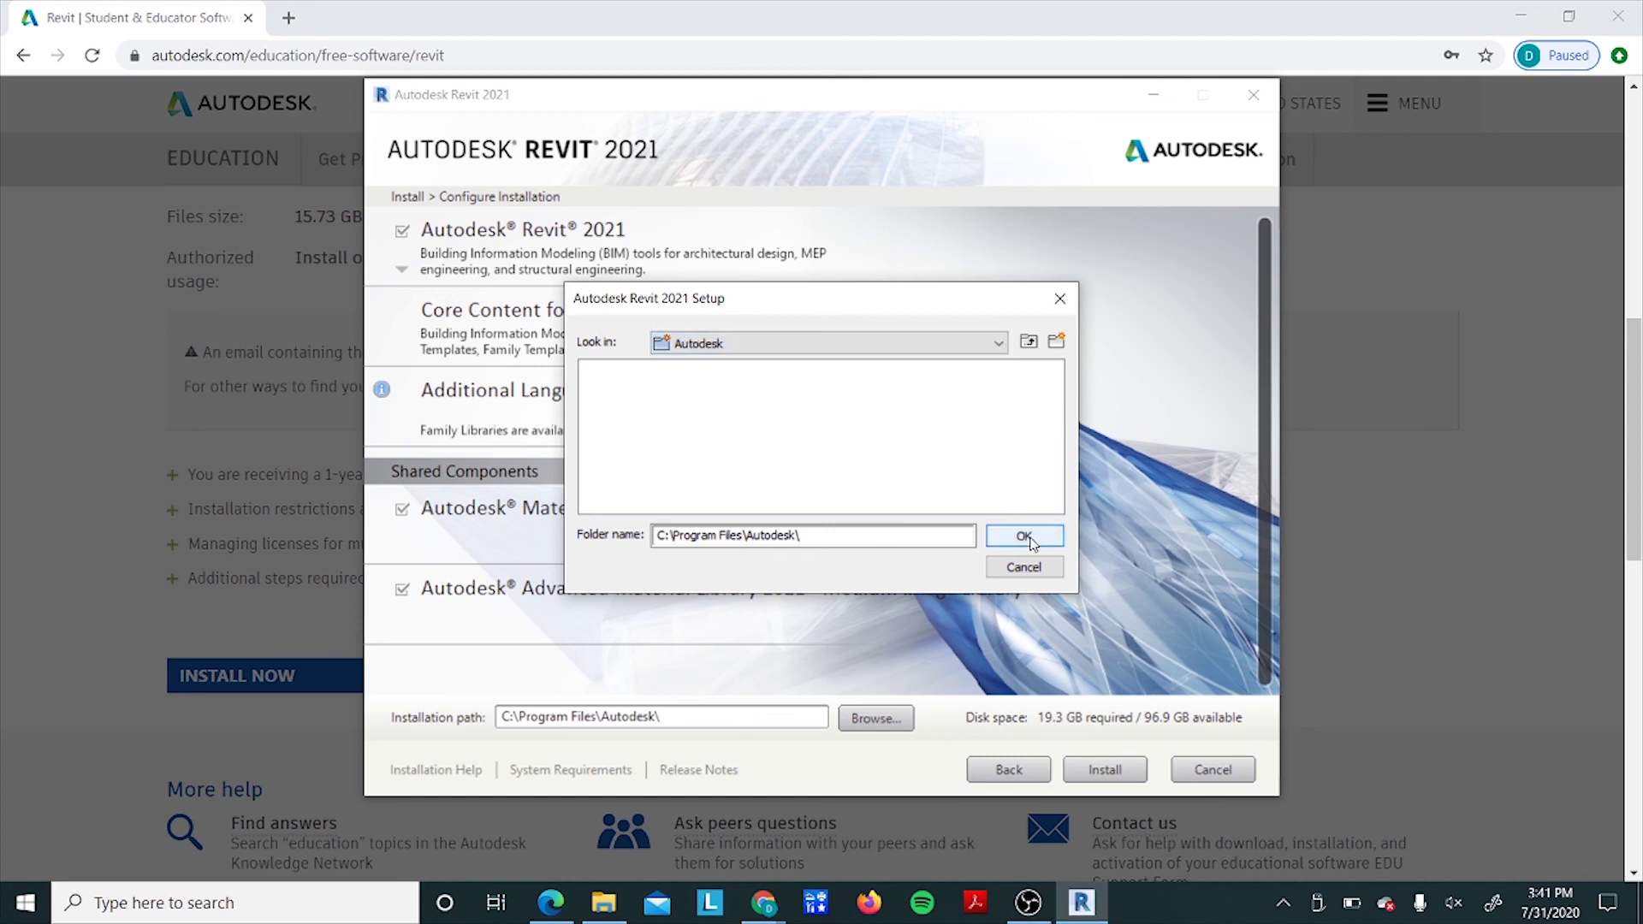
left_click(1024, 538)
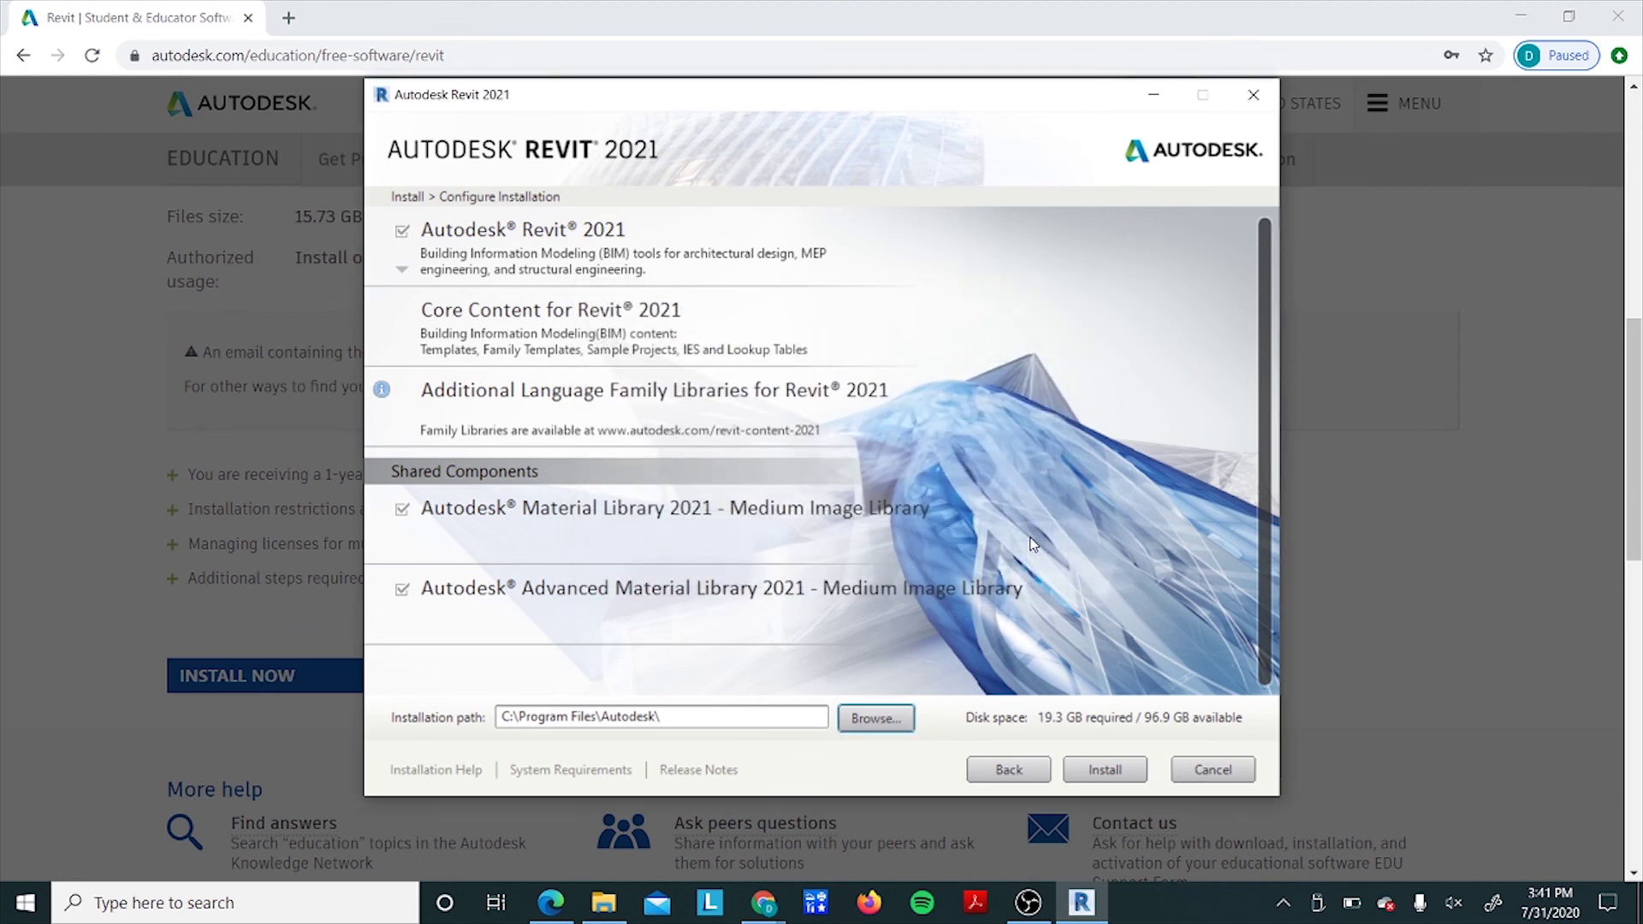